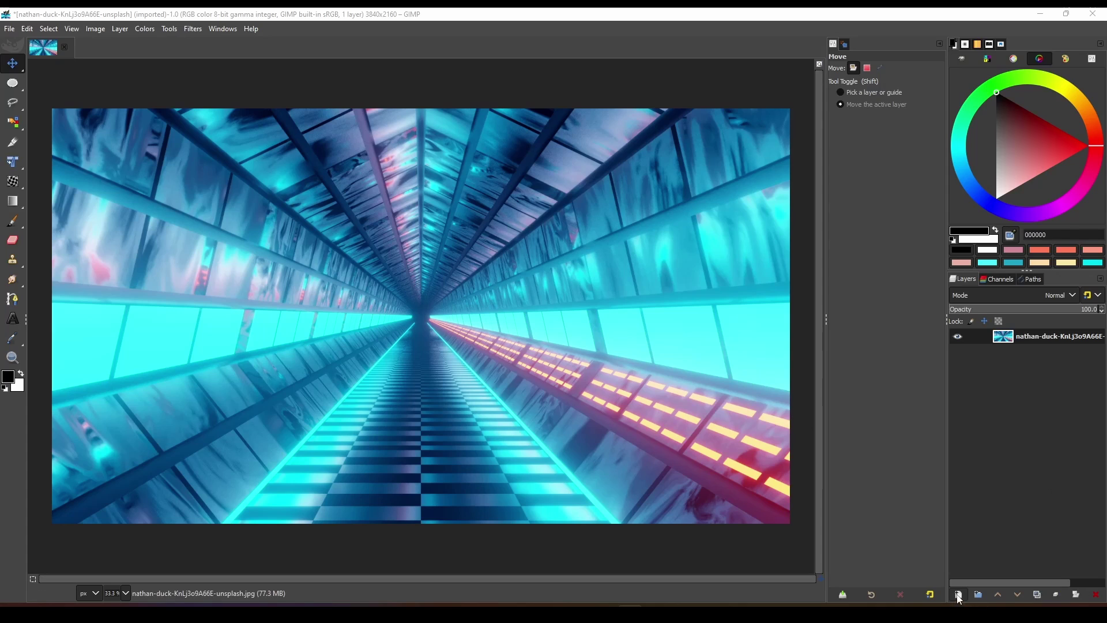
Add a new black-filled layer above the tunnel photo in Multiply mode.
click(959, 595)
click(1014, 576)
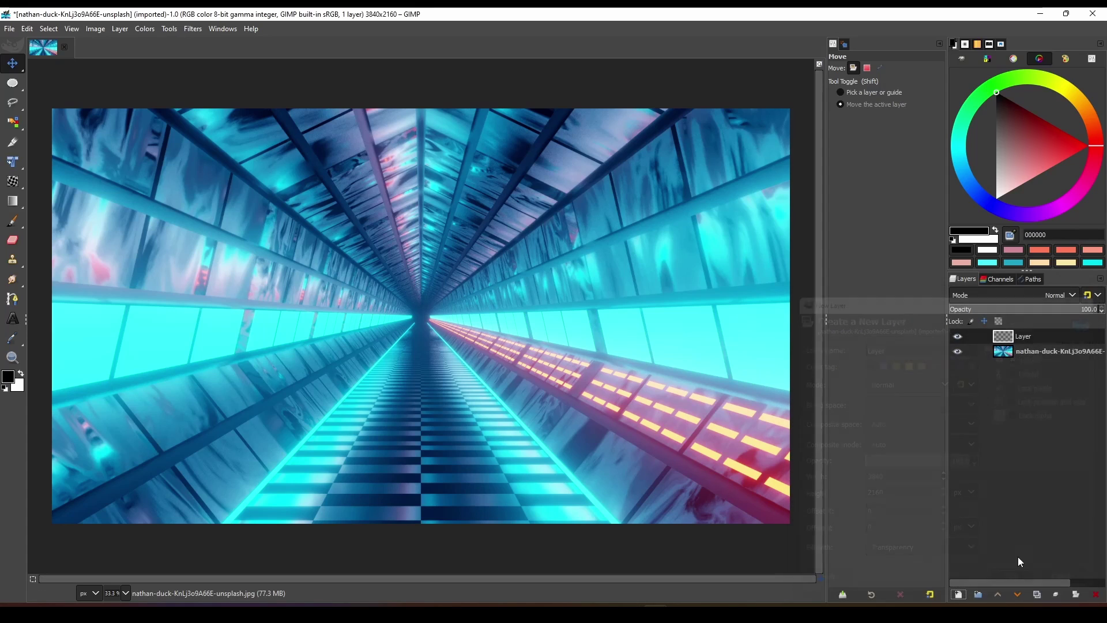
drag(8, 377, 476, 355)
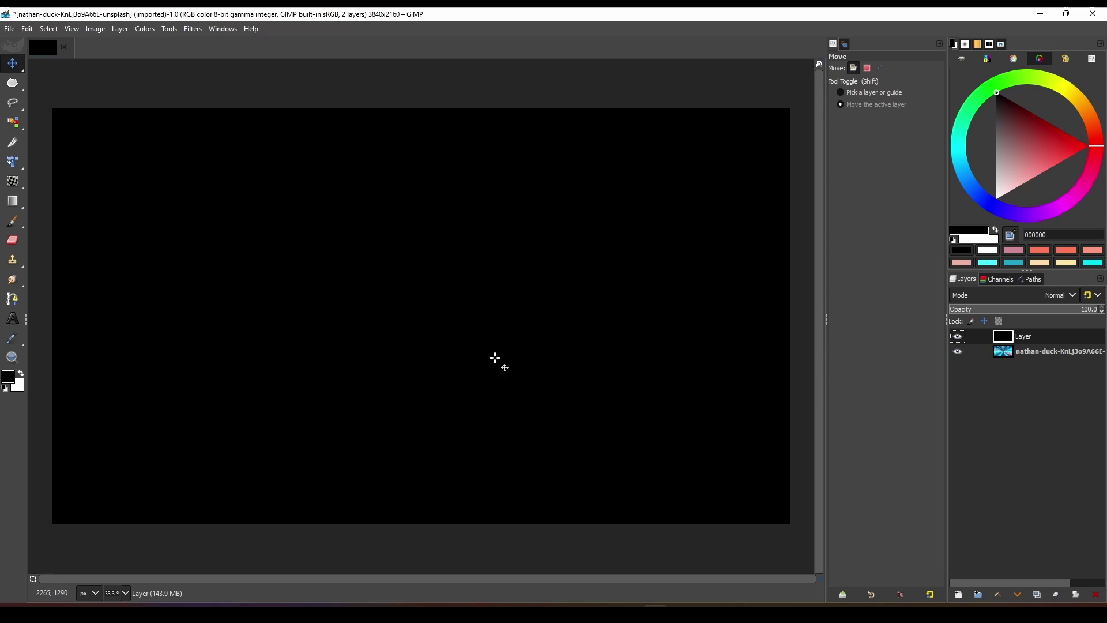
click(1056, 295)
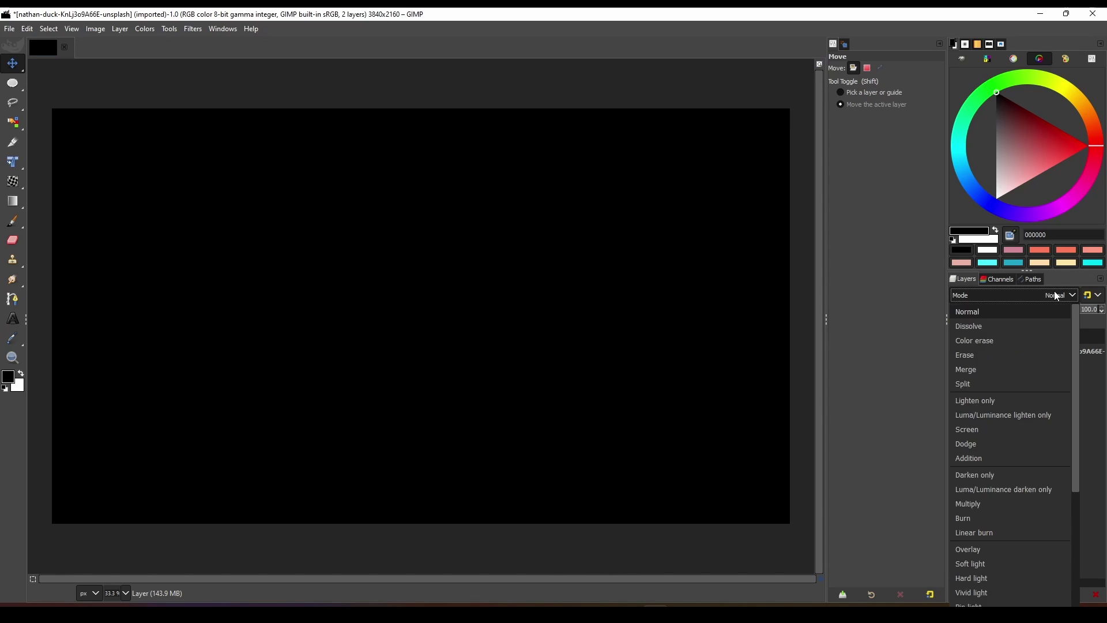
click(985, 511)
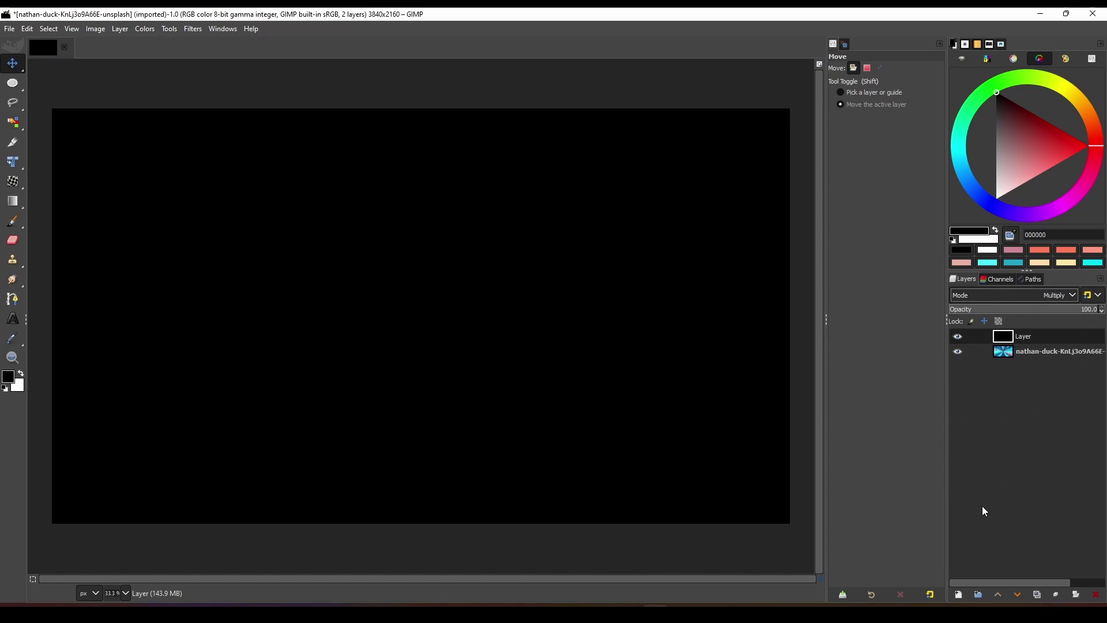
Set the black layer's opacity to 84.9% and give it a white layer mask.
drag(1088, 312, 973, 315)
drag(1044, 312, 1078, 314)
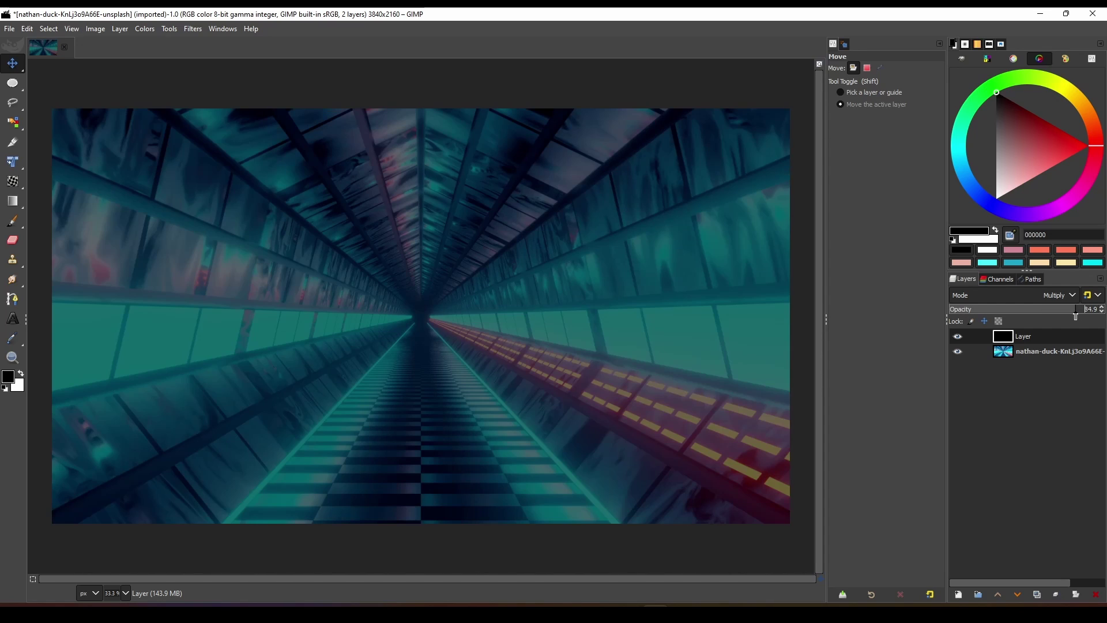
click(958, 336)
click(957, 337)
click(958, 337)
click(958, 337)
click(1074, 594)
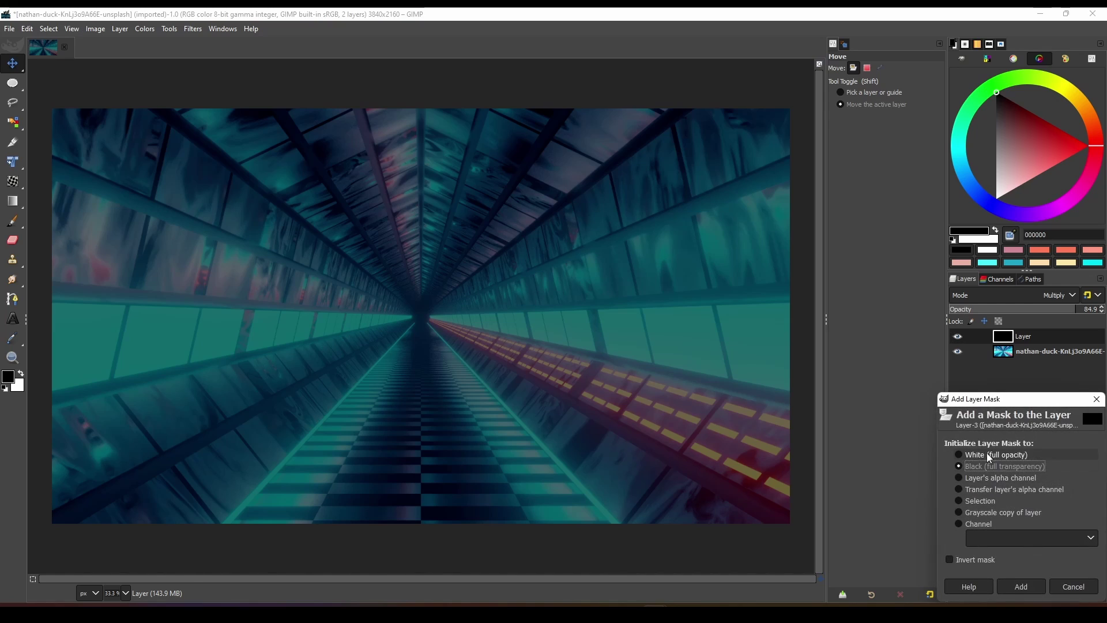
click(1019, 586)
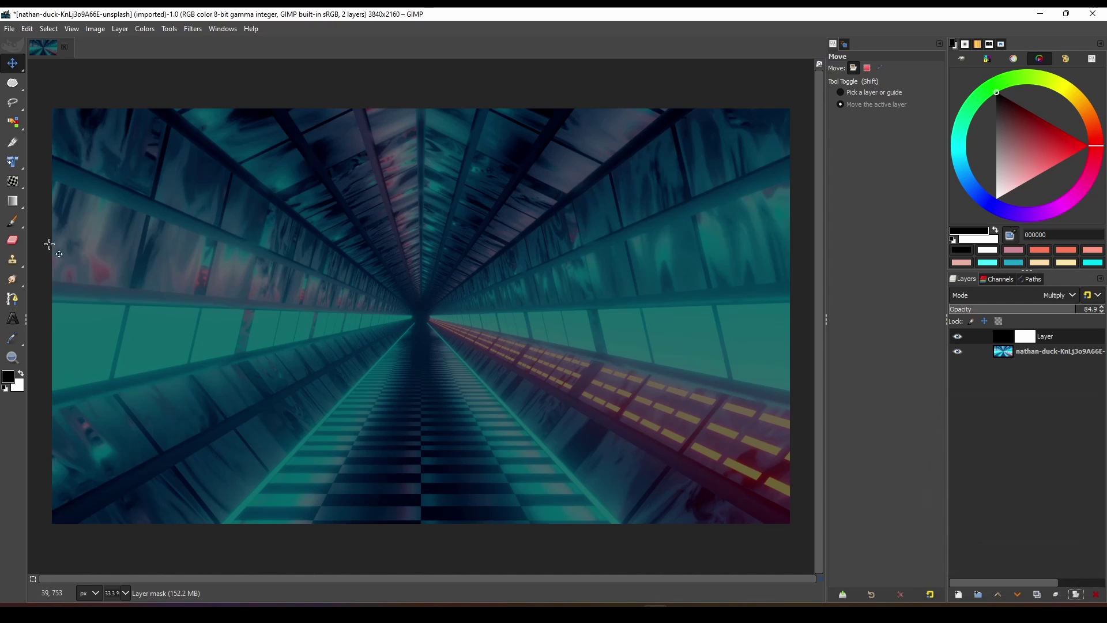
Brighten the tunnel's vanishing point with a size-532 brush dab on the mask.
click(12, 220)
drag(842, 121, 908, 144)
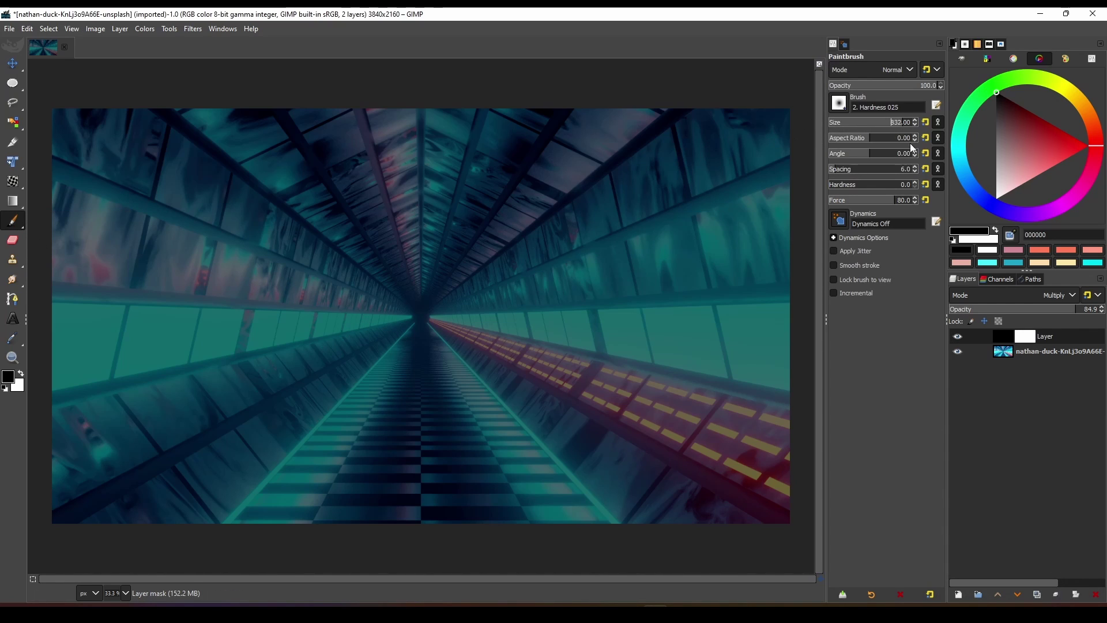
click(425, 316)
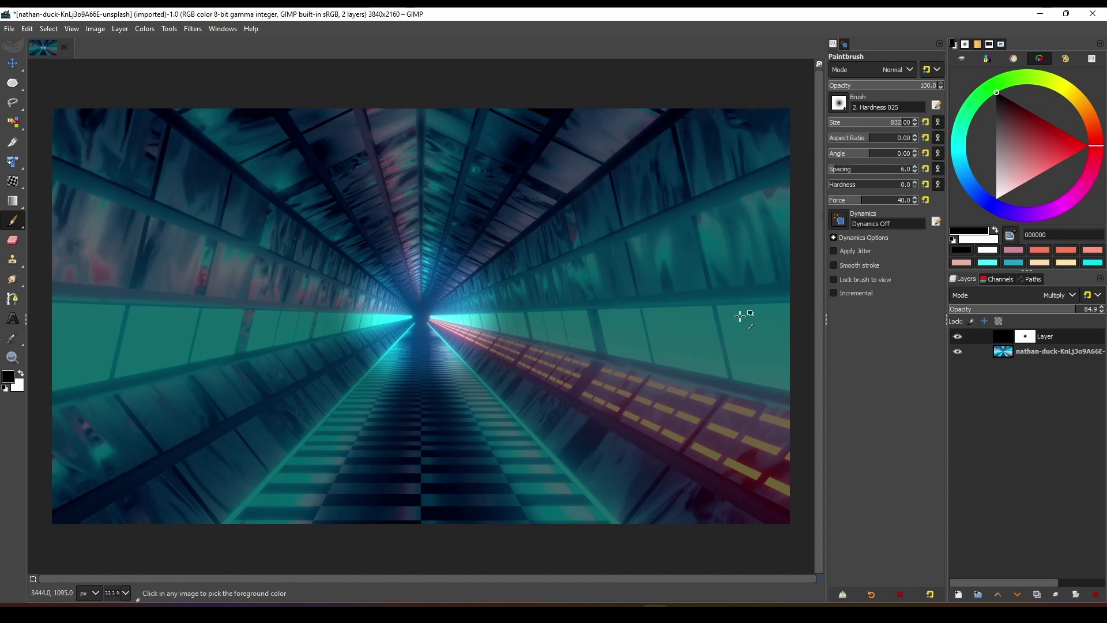
key(ctrl+z)
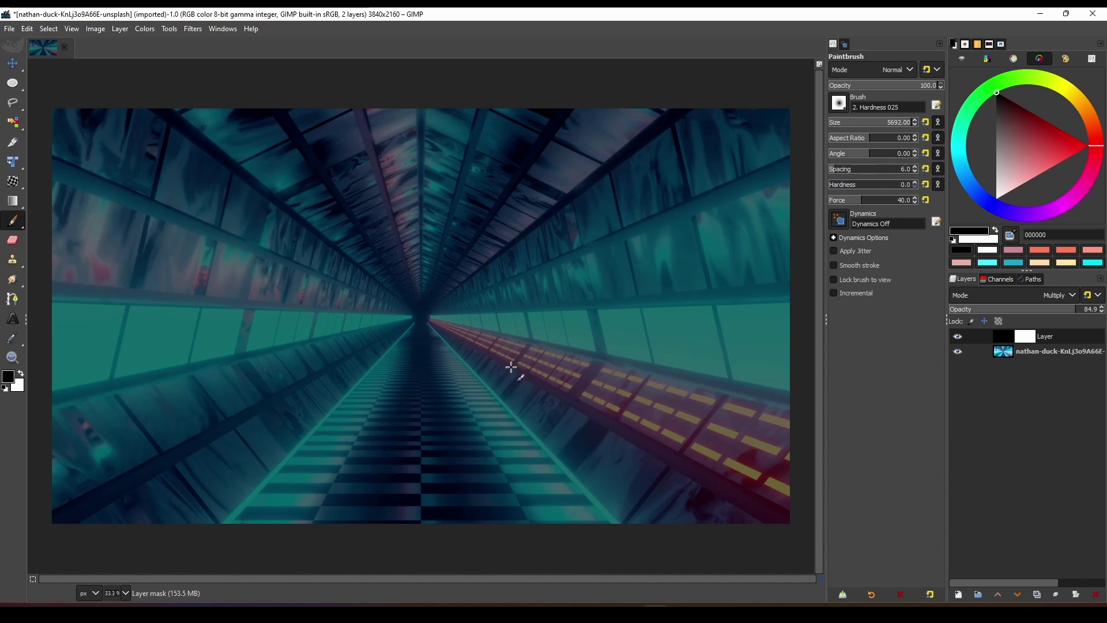
click(410, 302)
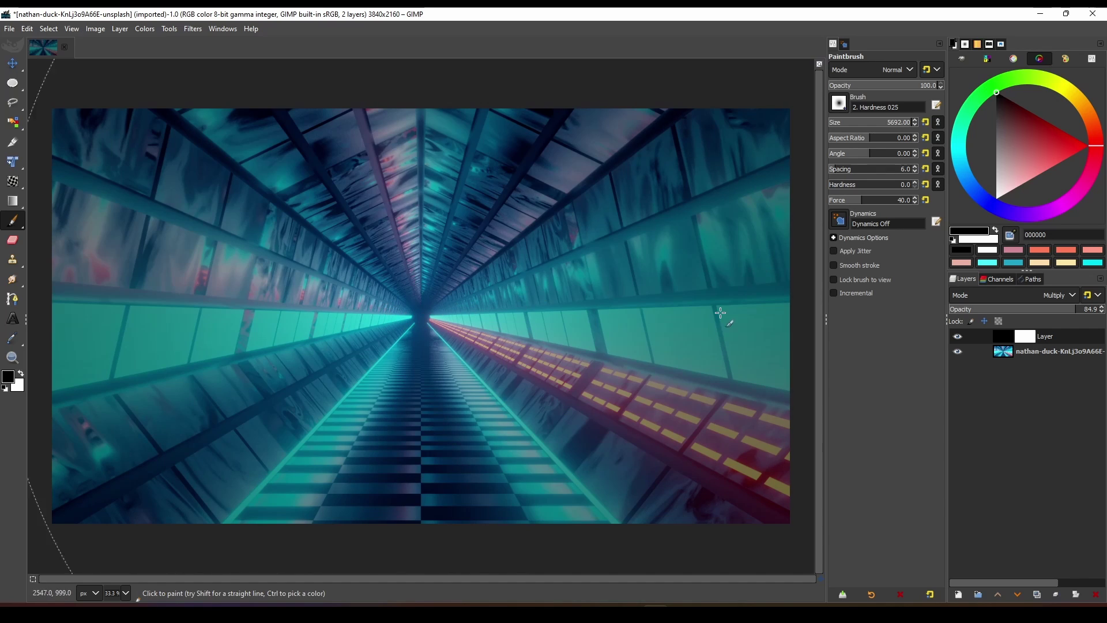
click(956, 338)
click(954, 337)
click(955, 338)
click(955, 338)
At brush size 268, paint the right and left wall neon panels bright through the mask.
click(874, 128)
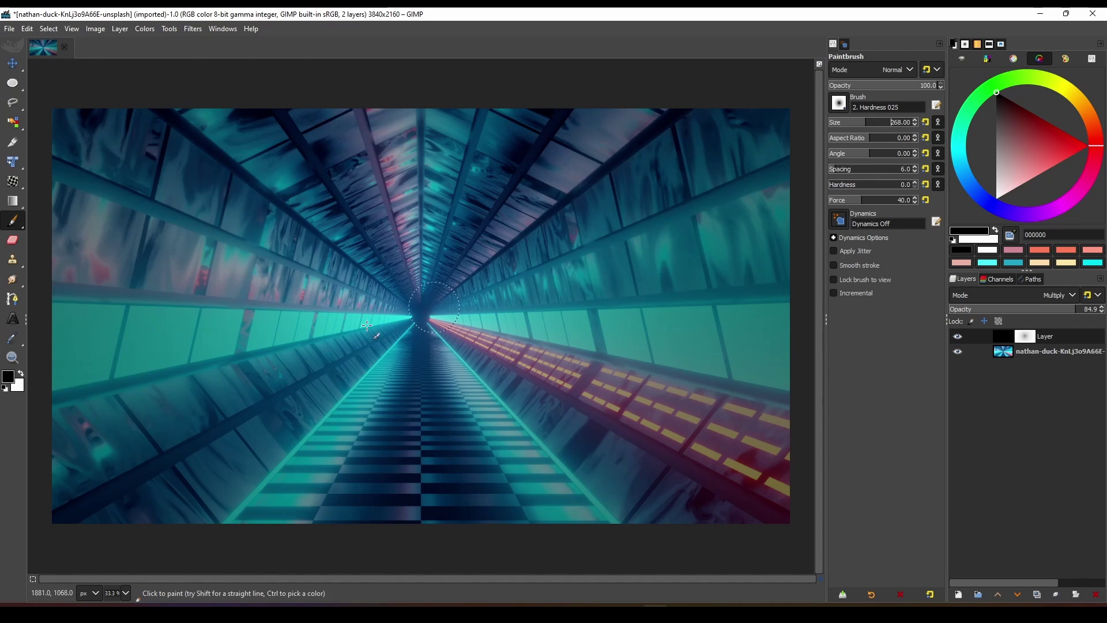
mouse_move(440, 319)
mouse_down()
mouse_move(792, 317)
mouse_move(749, 375)
mouse_move(767, 340)
mouse_move(568, 337)
mouse_move(717, 358)
mouse_up()
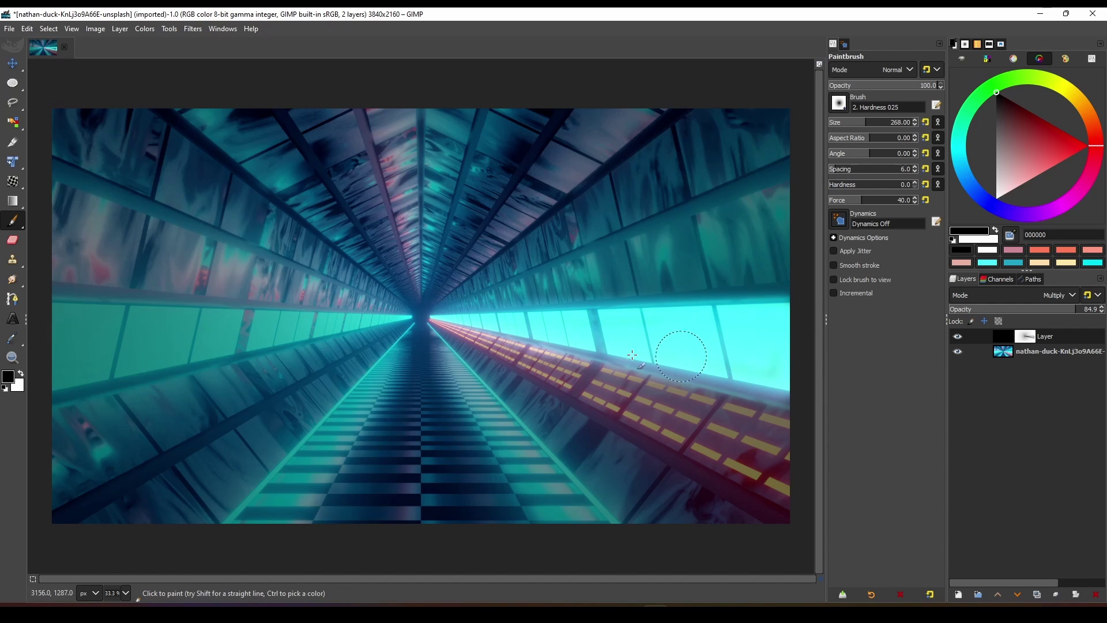
click(398, 315)
shift+click(62, 308)
mouse_move(49, 375)
mouse_down()
mouse_move(294, 354)
mouse_move(354, 325)
mouse_move(85, 344)
mouse_up()
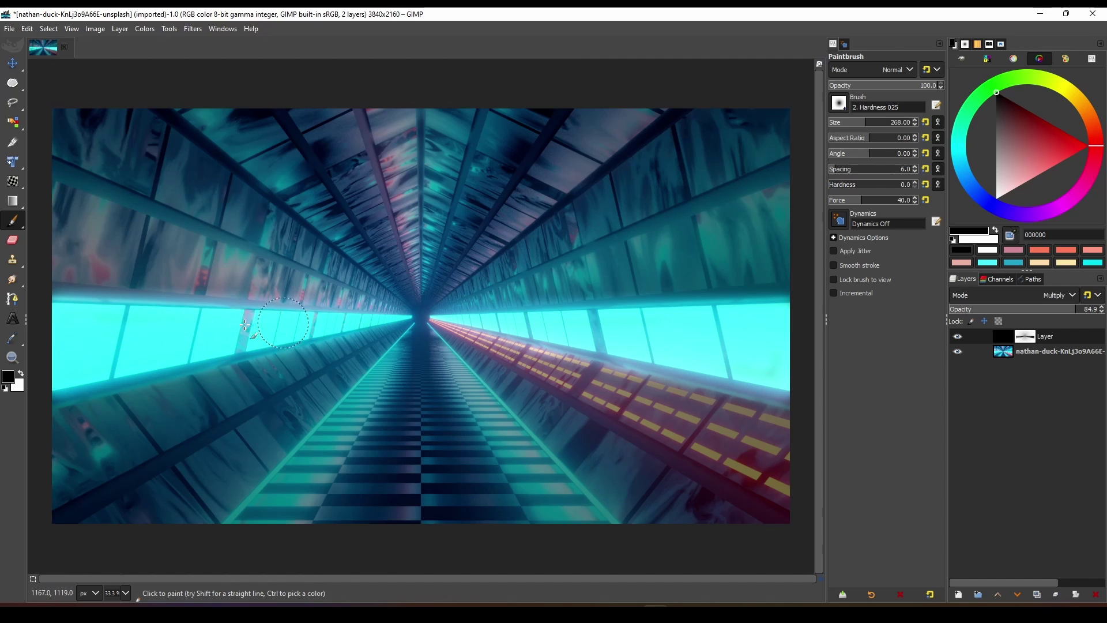
click(958, 337)
click(957, 336)
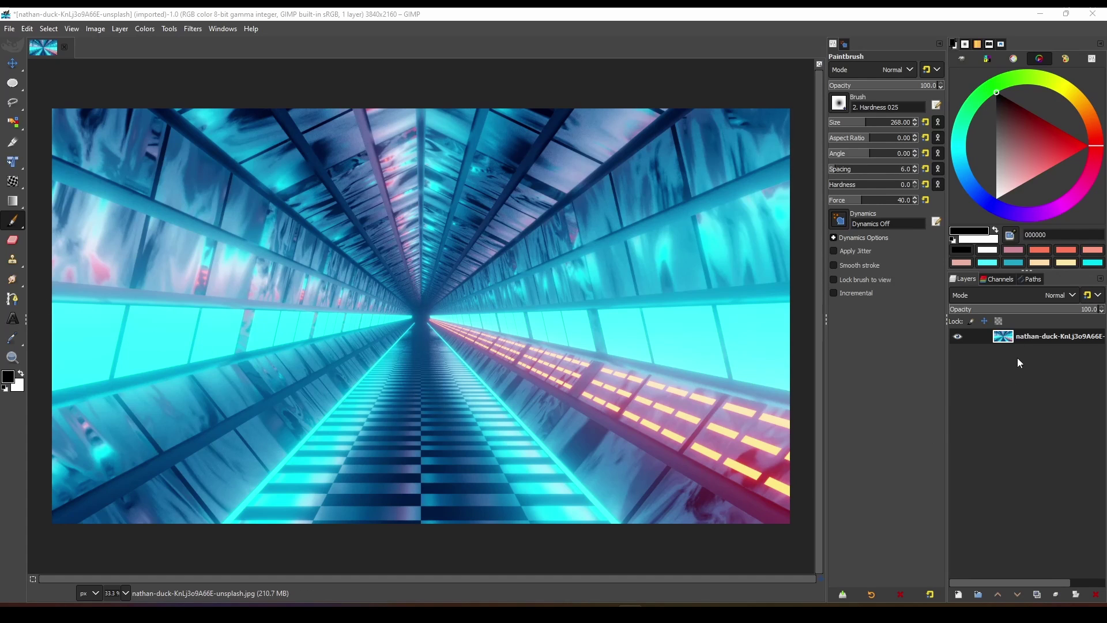
Add a white-filled Overlay layer above the tunnel photo with a black mask.
click(1009, 344)
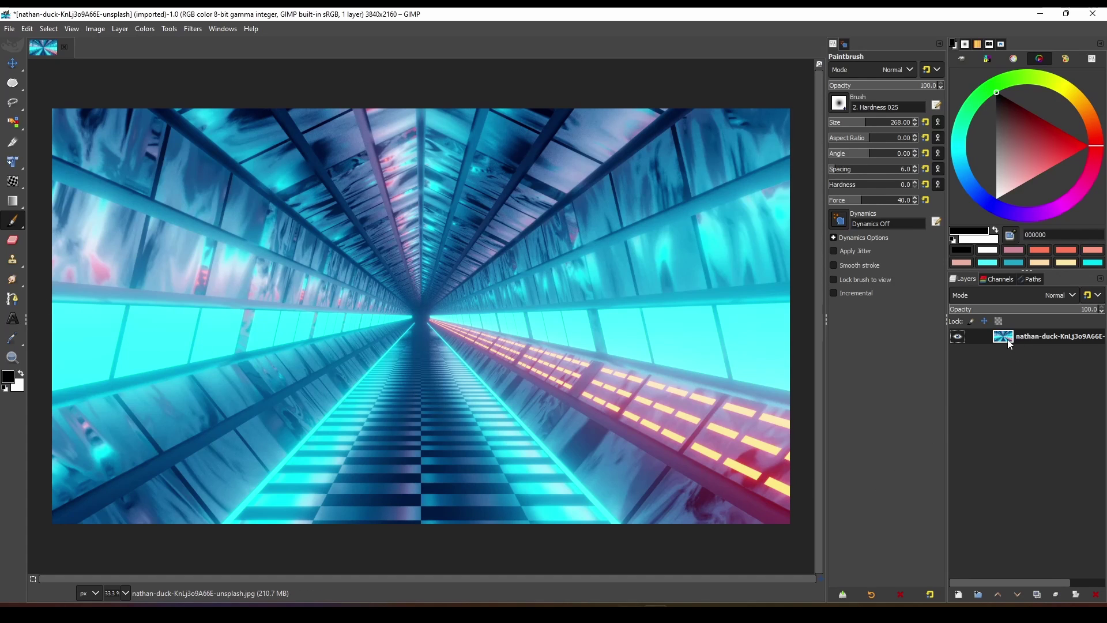
click(1023, 587)
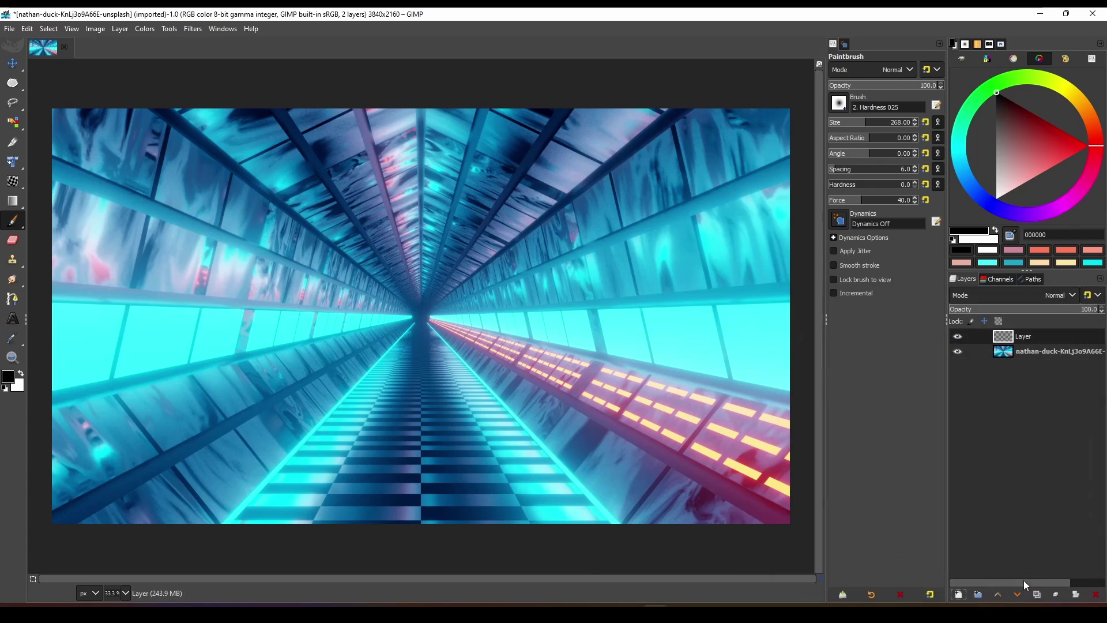
drag(21, 389, 464, 289)
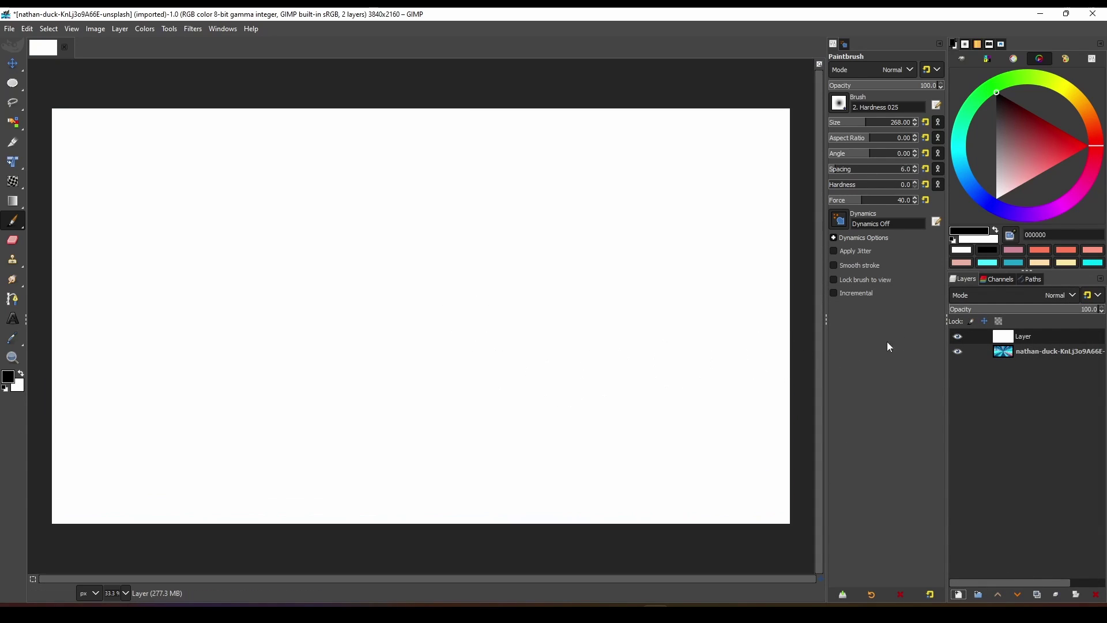
click(1058, 295)
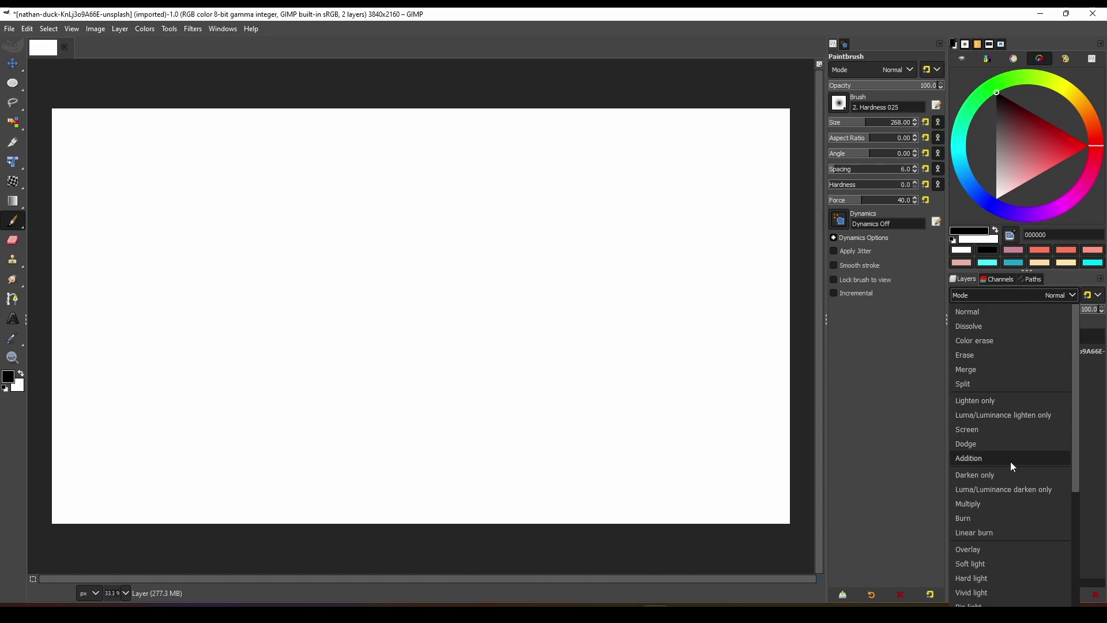
click(1025, 551)
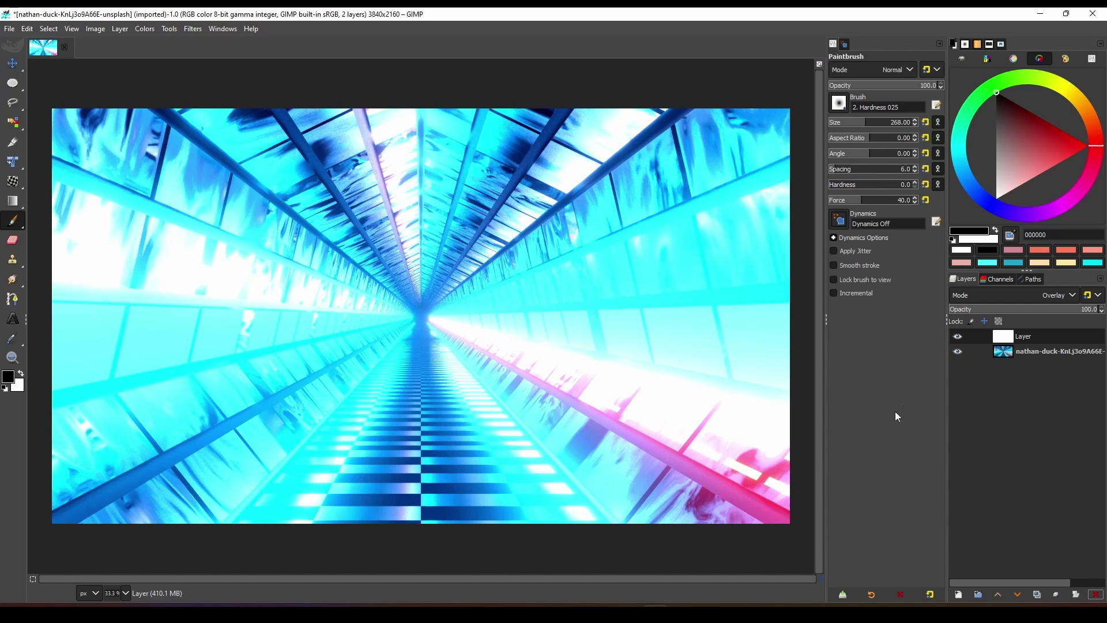
click(1076, 595)
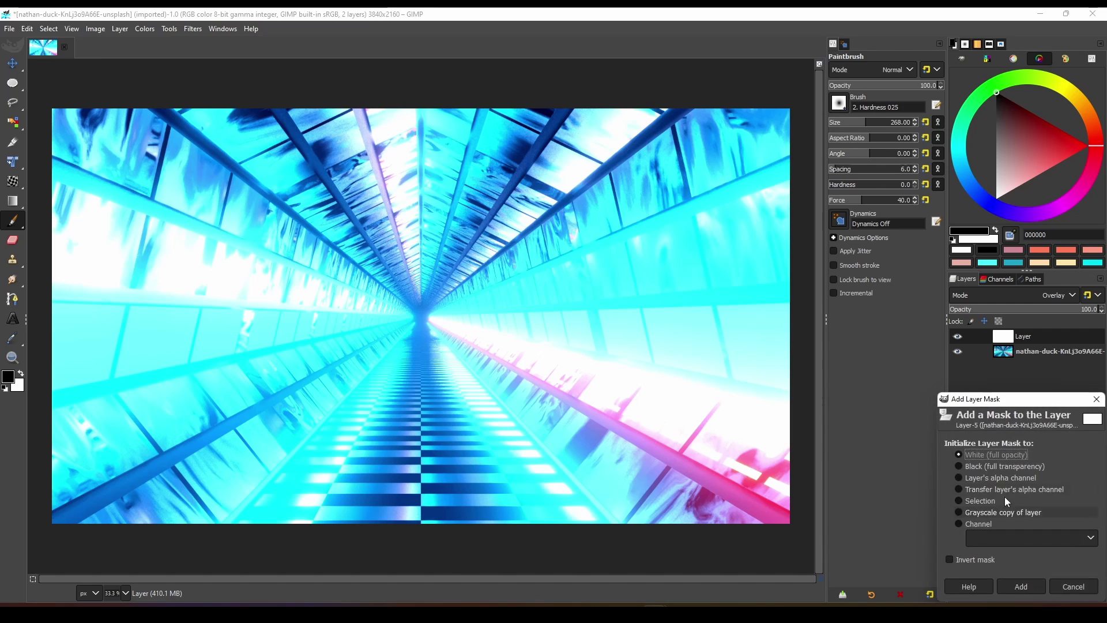
click(984, 467)
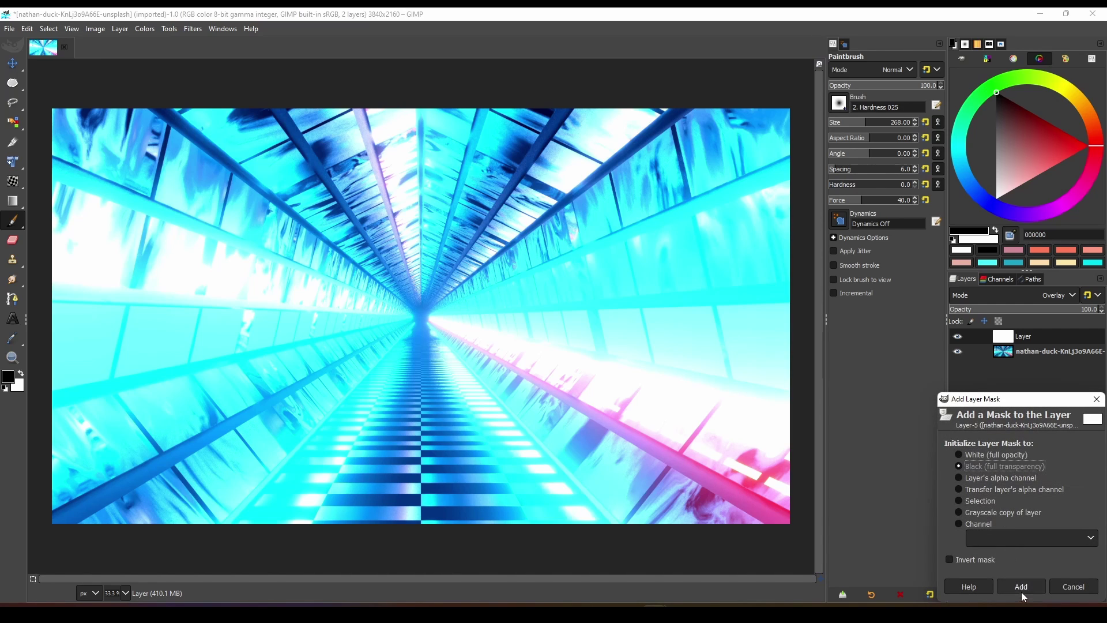
click(1022, 587)
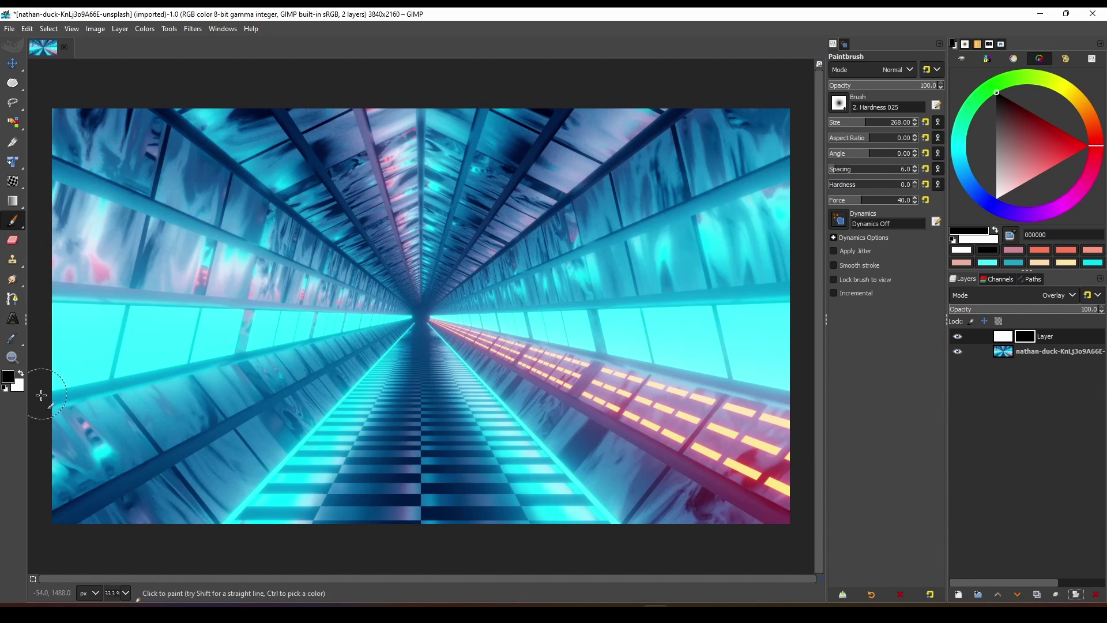
Paint white on the Overlay mask over the walls and floor, adjusting its opacity and comparing.
click(21, 373)
mouse_move(183, 340)
mouse_down()
mouse_move(346, 328)
mouse_move(139, 415)
mouse_move(346, 398)
mouse_up()
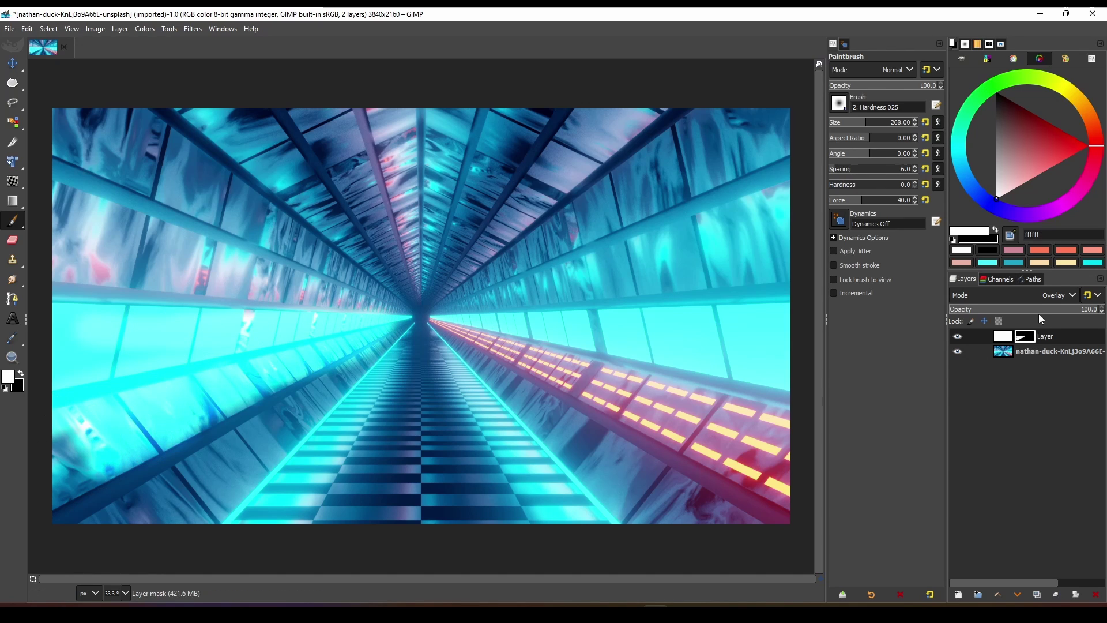
drag(1039, 310, 1016, 310)
mouse_move(148, 486)
mouse_down()
mouse_move(115, 473)
mouse_move(404, 329)
mouse_move(219, 501)
mouse_up()
mouse_move(698, 529)
mouse_down()
mouse_move(438, 332)
mouse_move(750, 496)
mouse_move(640, 438)
mouse_move(560, 317)
mouse_move(750, 363)
mouse_move(680, 231)
mouse_up()
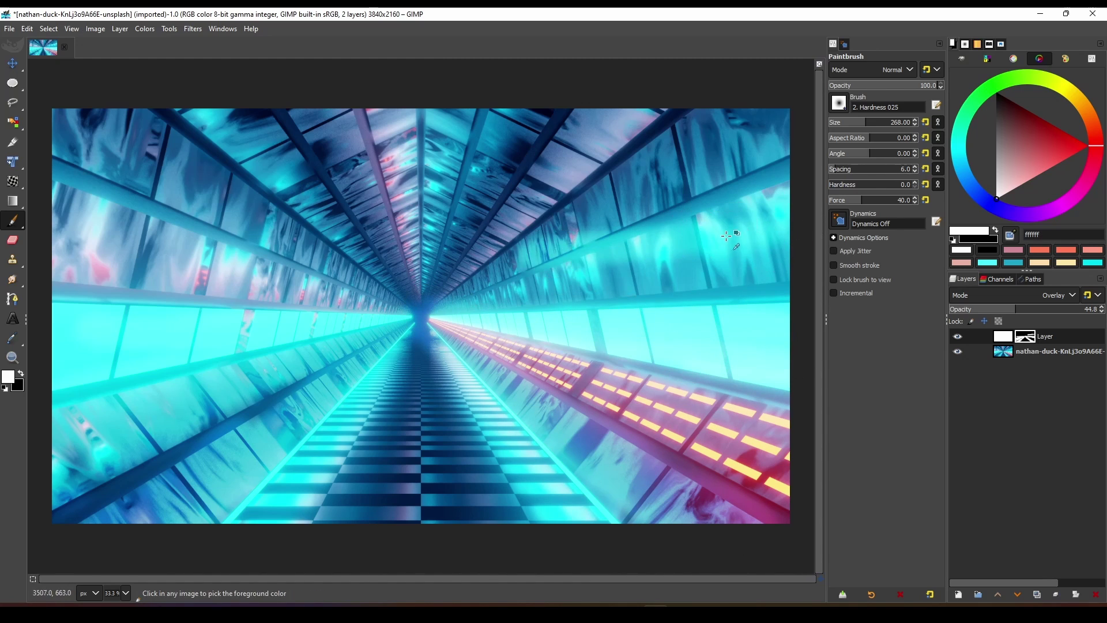
click(957, 336)
click(957, 336)
click(1040, 309)
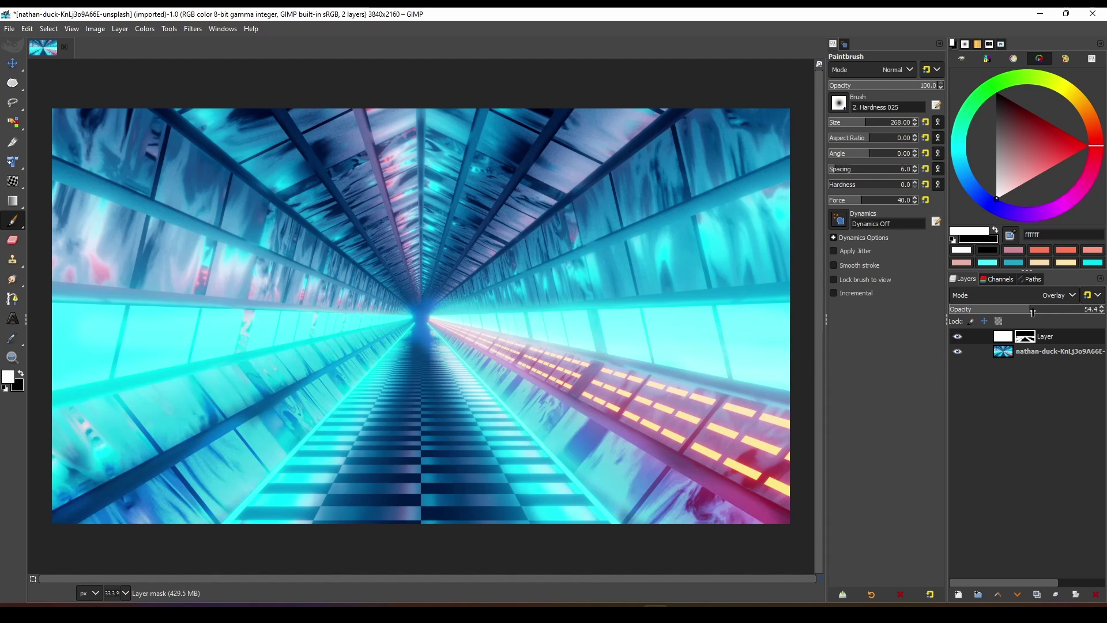
click(958, 337)
click(958, 337)
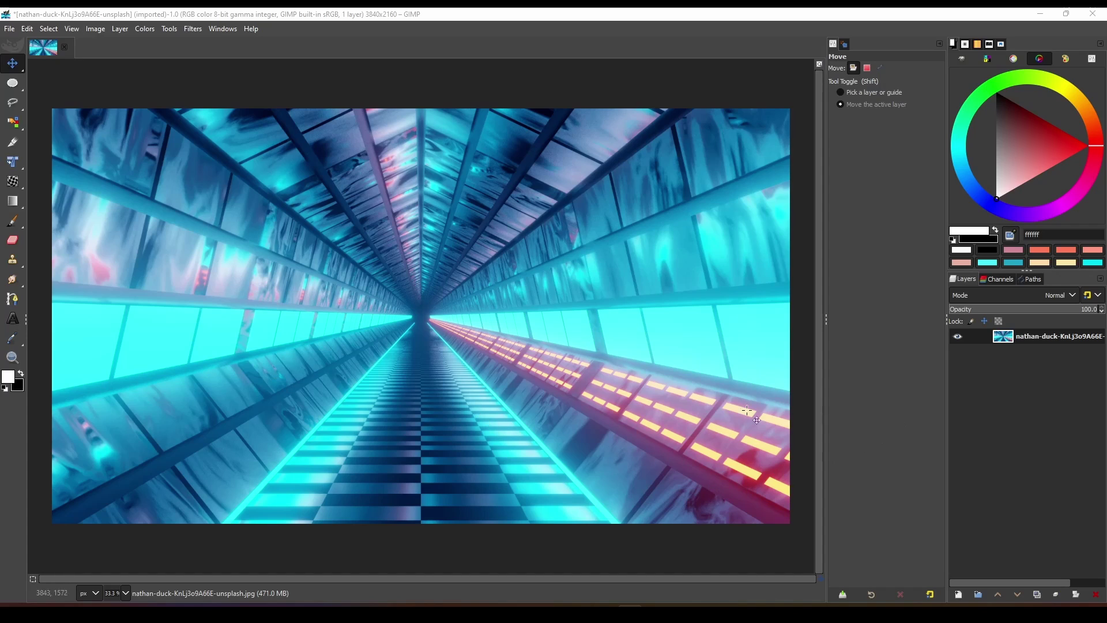
Duplicate the tunnel photo layer and set the copy to Overlay mode.
click(1039, 371)
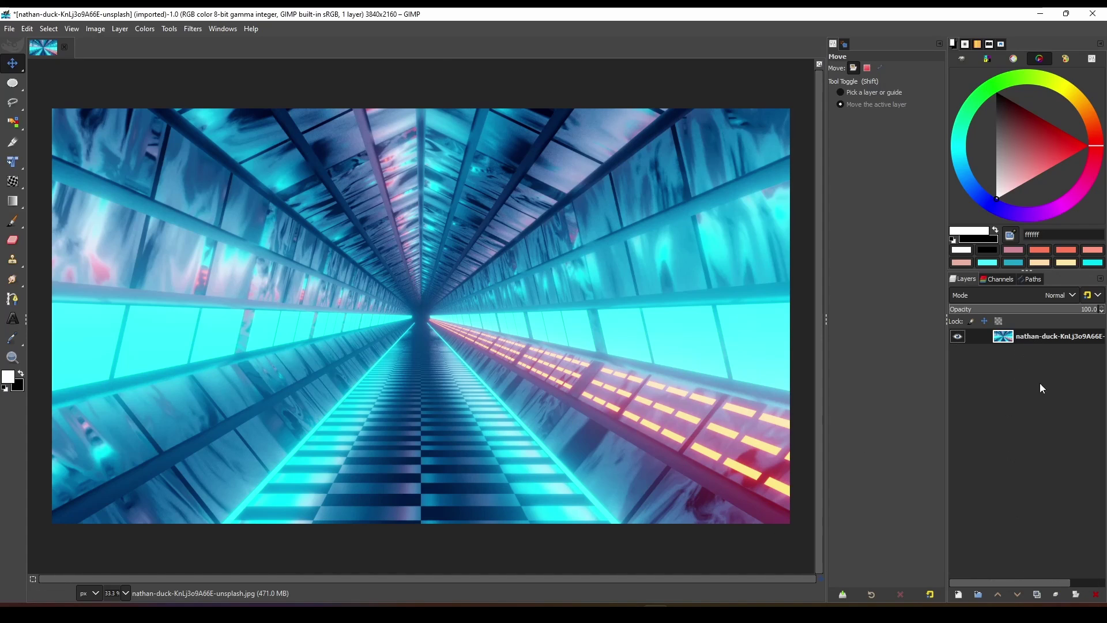
click(1037, 595)
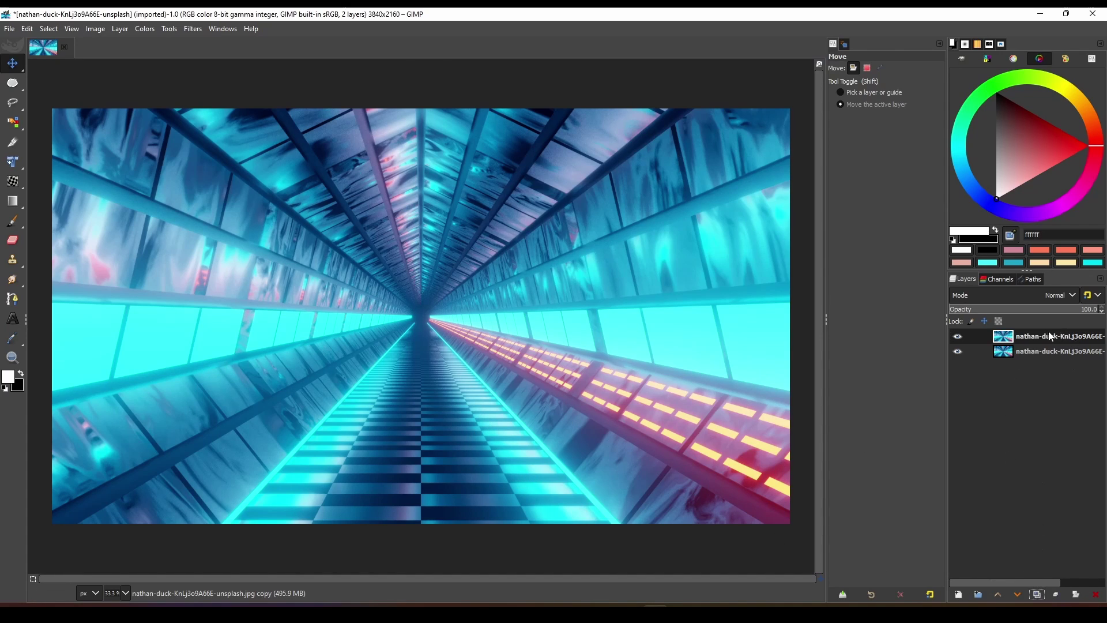
click(1068, 298)
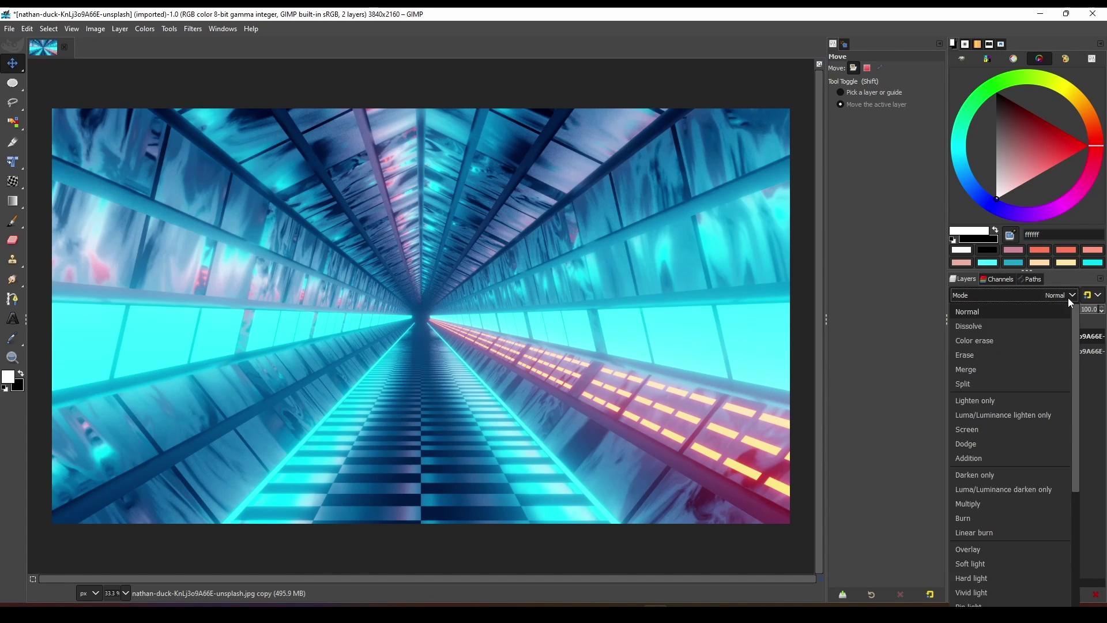
click(987, 548)
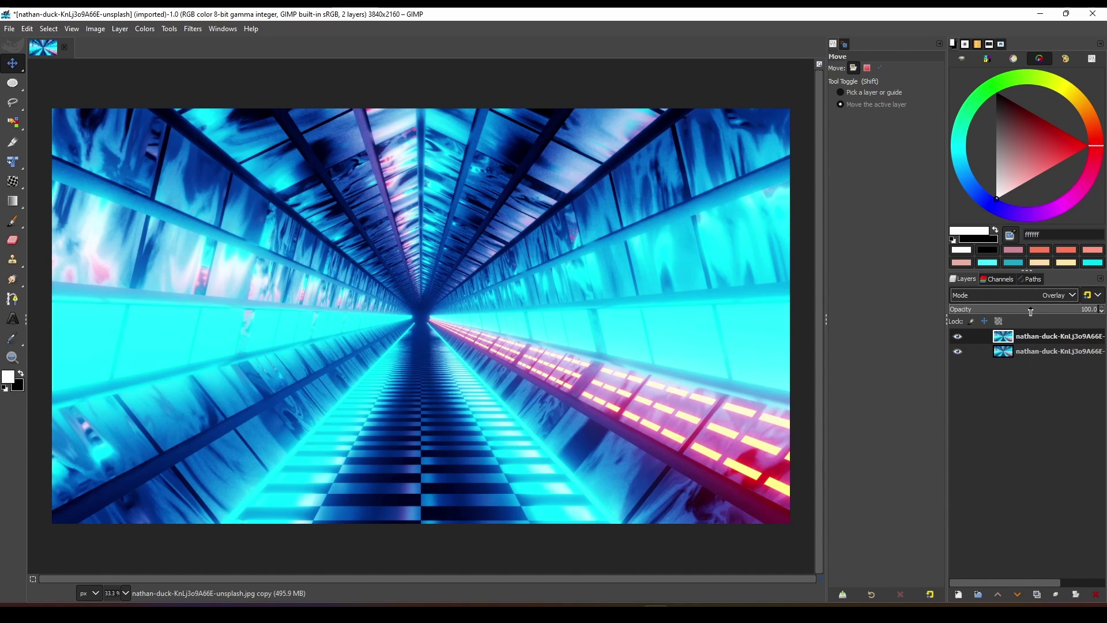
Settle the Overlay copy's opacity at 29.3%, comparing with it on and off.
click(1031, 310)
drag(983, 316, 1034, 316)
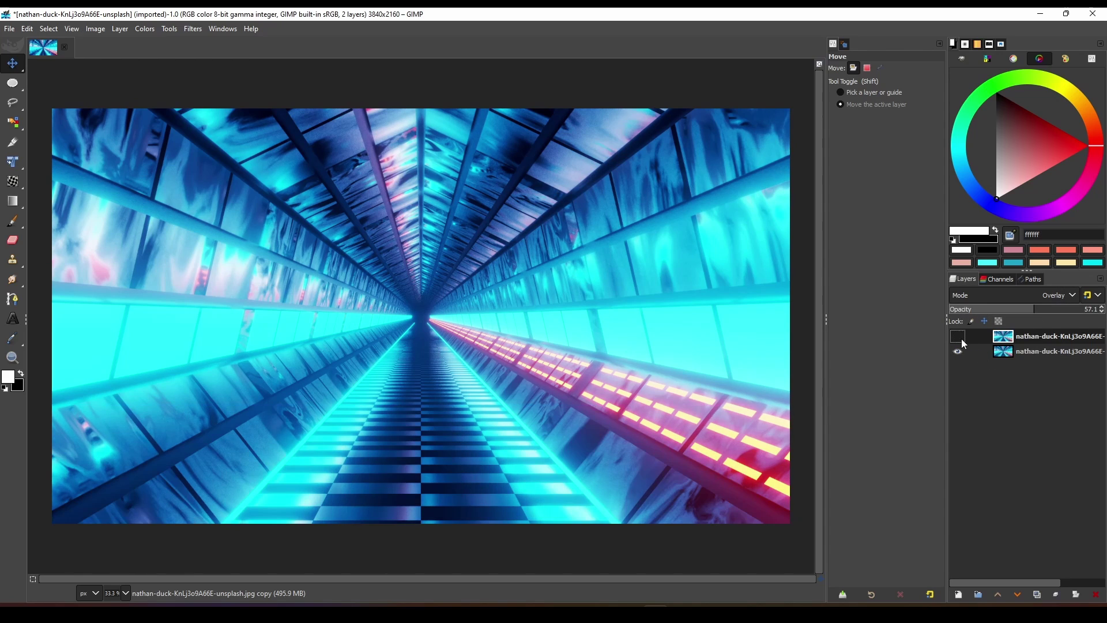
click(958, 337)
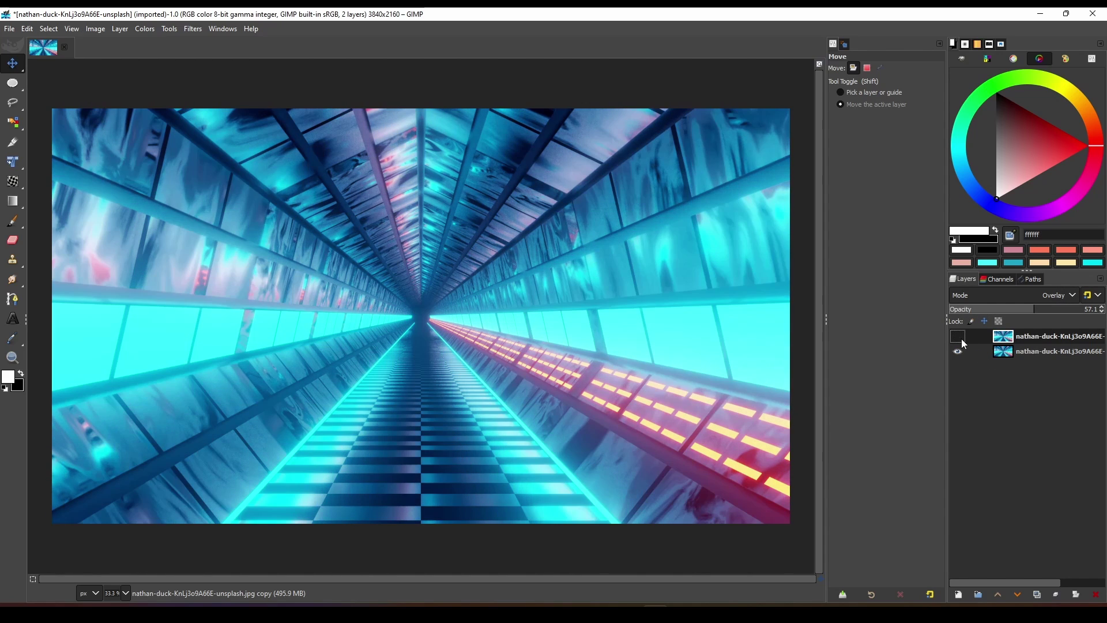
click(958, 337)
click(958, 336)
click(959, 337)
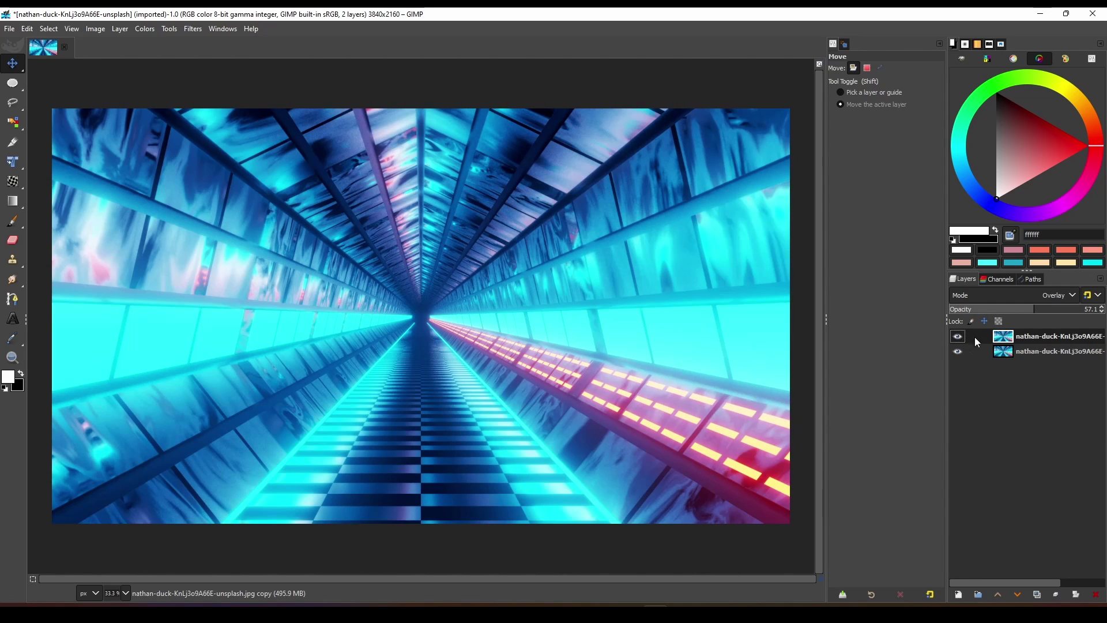
click(993, 310)
click(958, 336)
click(958, 337)
click(958, 336)
click(959, 337)
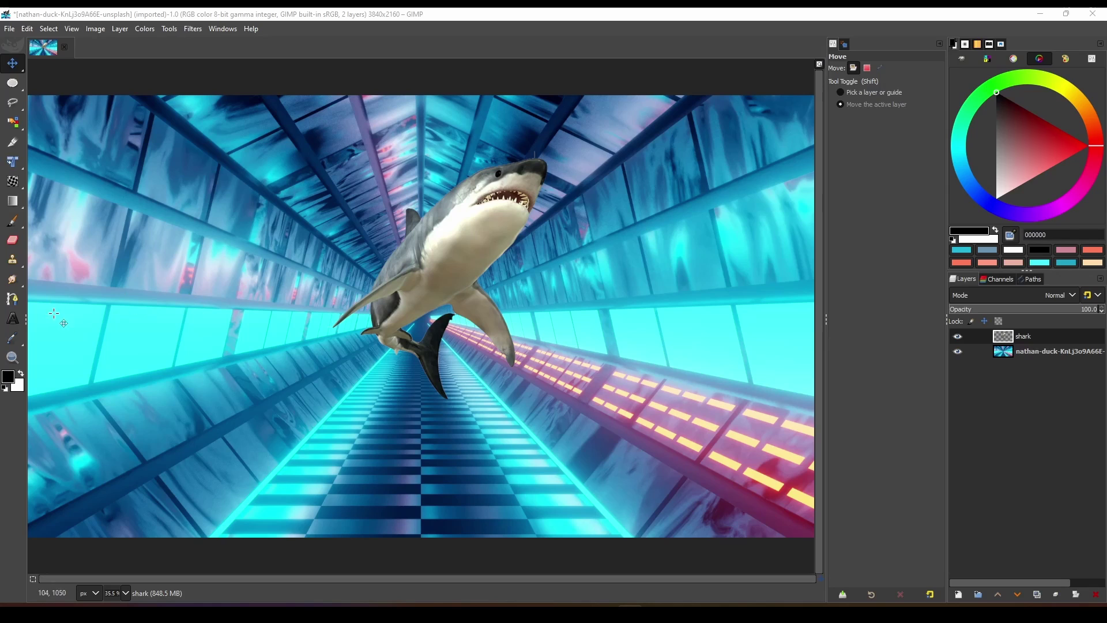
Sample cyan 20b1d3 from the tunnel wall with a 300 picker radius, then add a new layer.
click(12, 338)
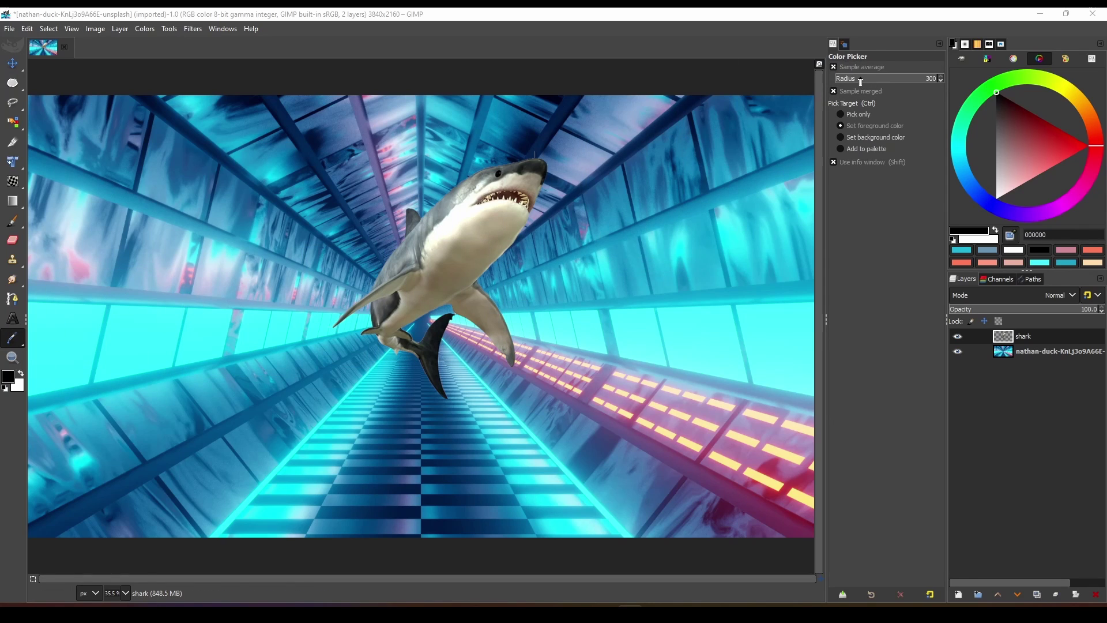
click(889, 81)
drag(888, 81, 944, 81)
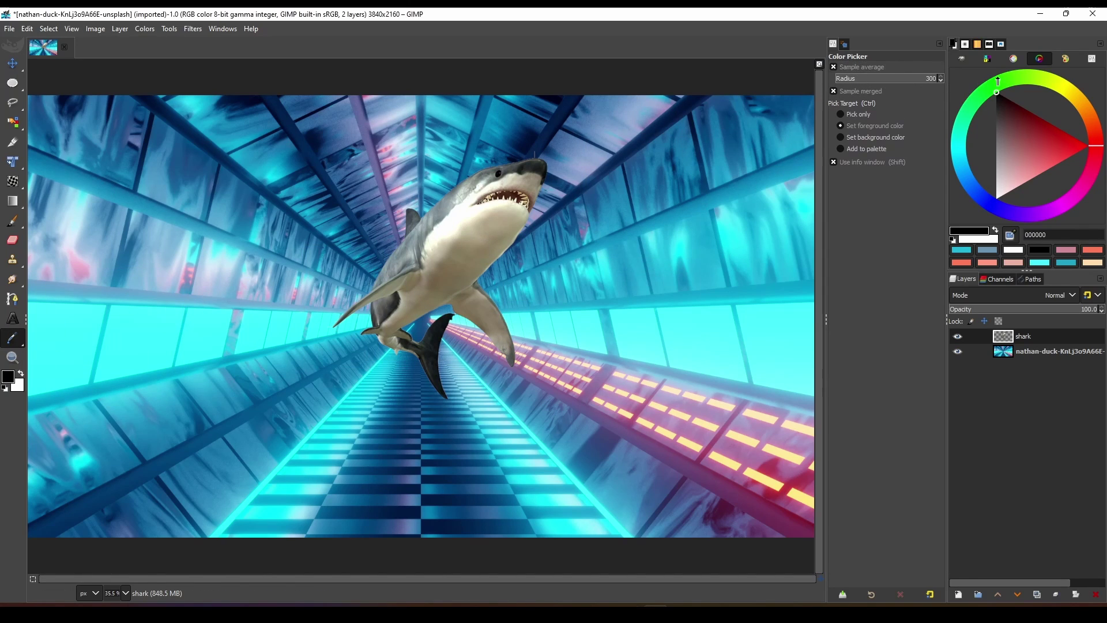
click(674, 246)
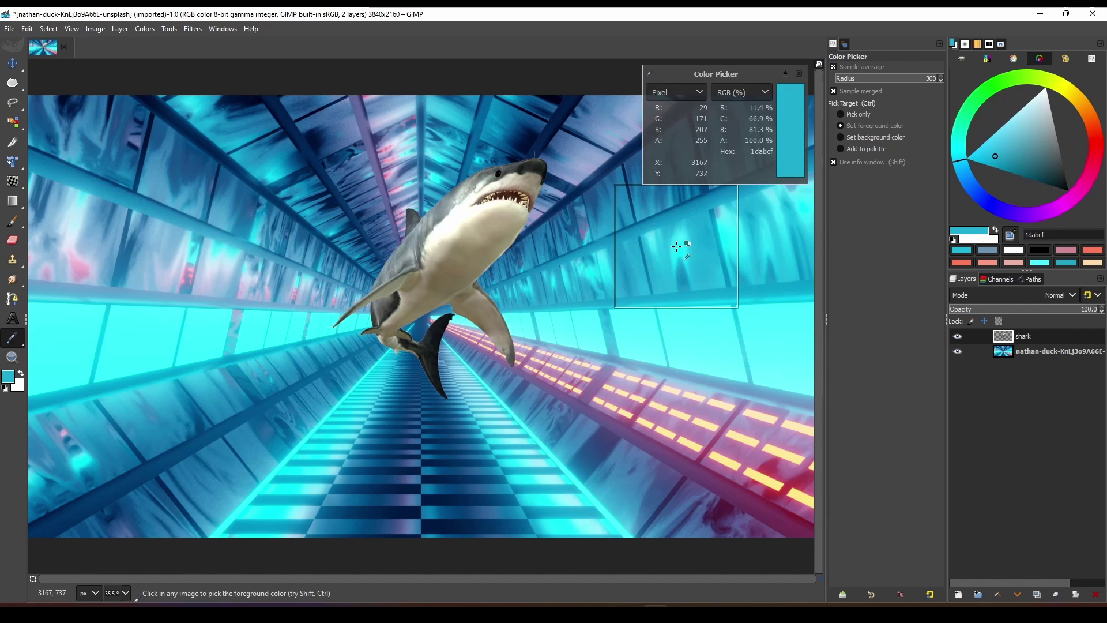
click(678, 248)
click(675, 252)
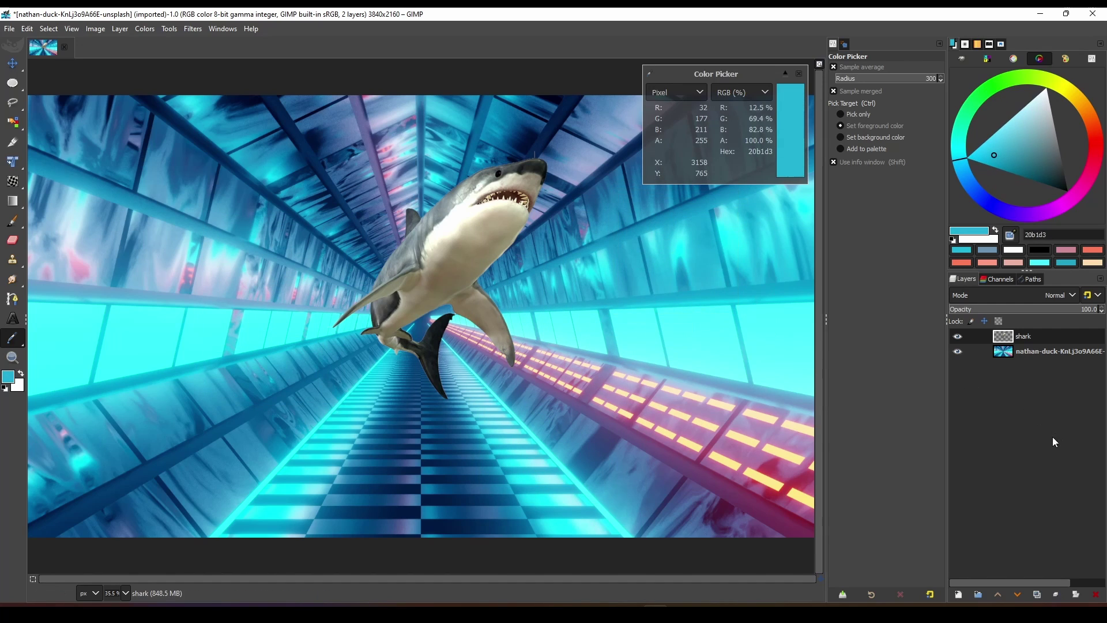
click(958, 594)
Fill the new layer with cyan 20b1d3 in LCh Color mode, comparing the tint on and off.
click(1013, 583)
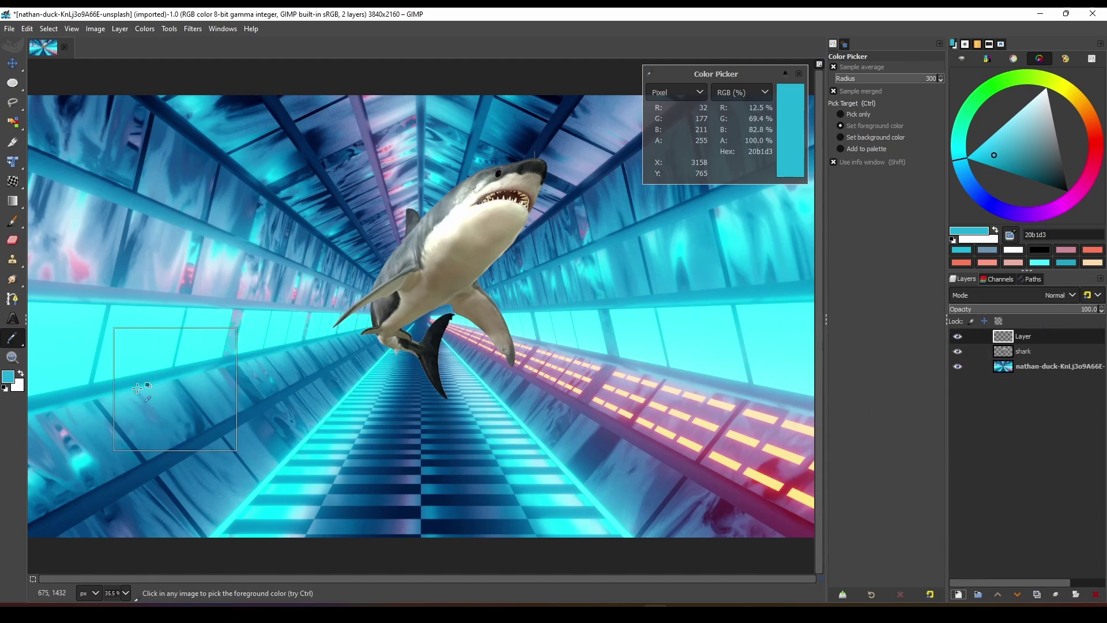
drag(11, 379, 403, 444)
click(1044, 289)
scroll(1004, 490, down, 5)
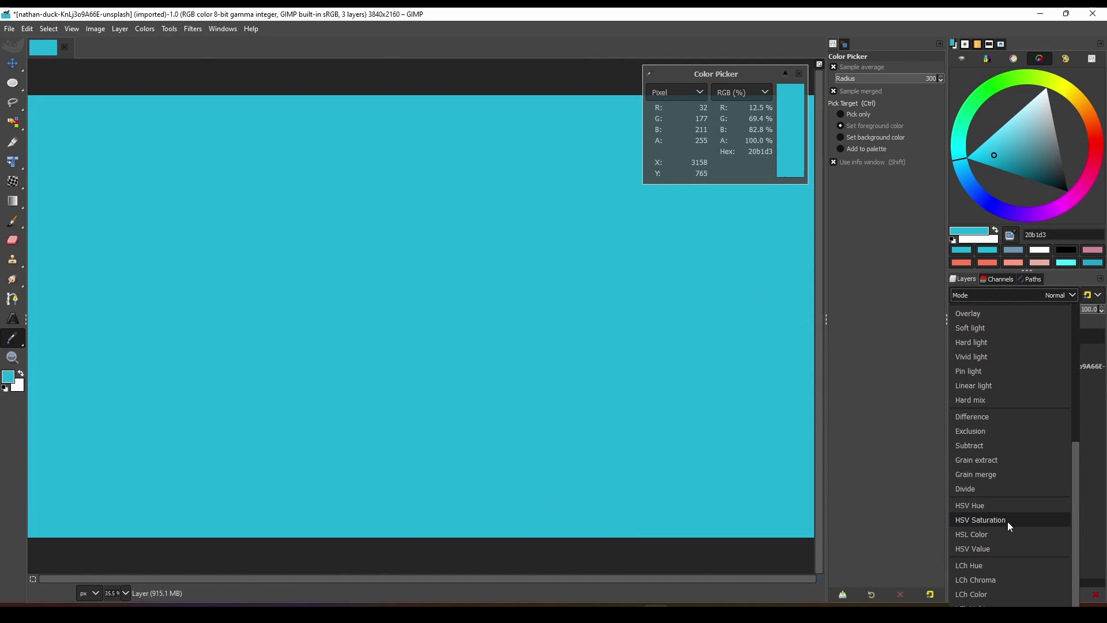
click(988, 593)
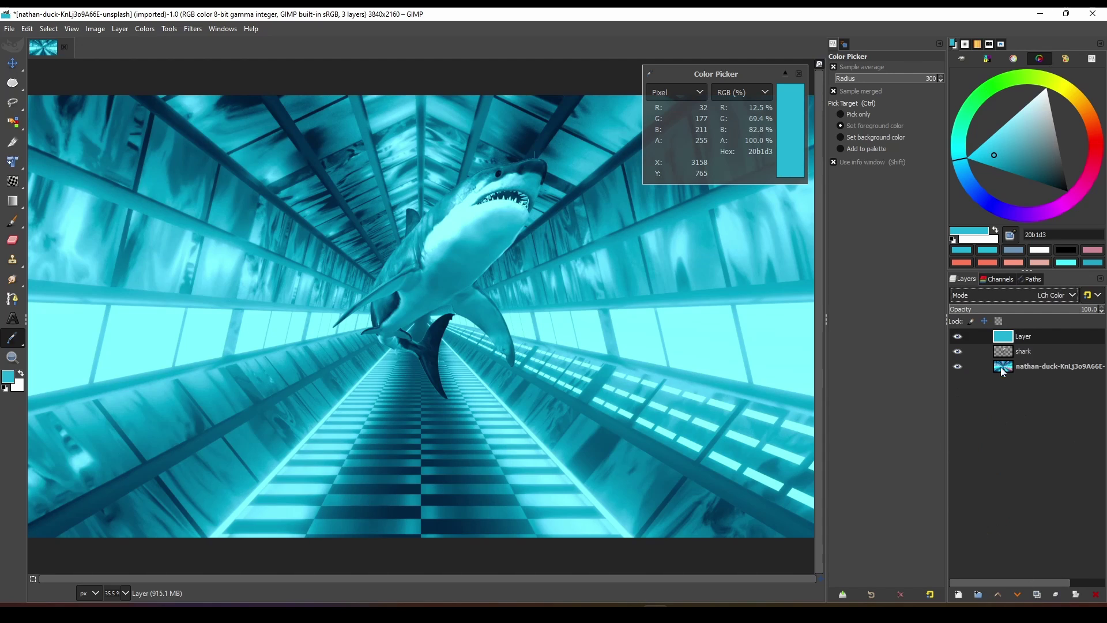
click(961, 338)
click(961, 338)
click(961, 338)
click(960, 338)
click(961, 338)
click(960, 337)
mouse_move(24, 81)
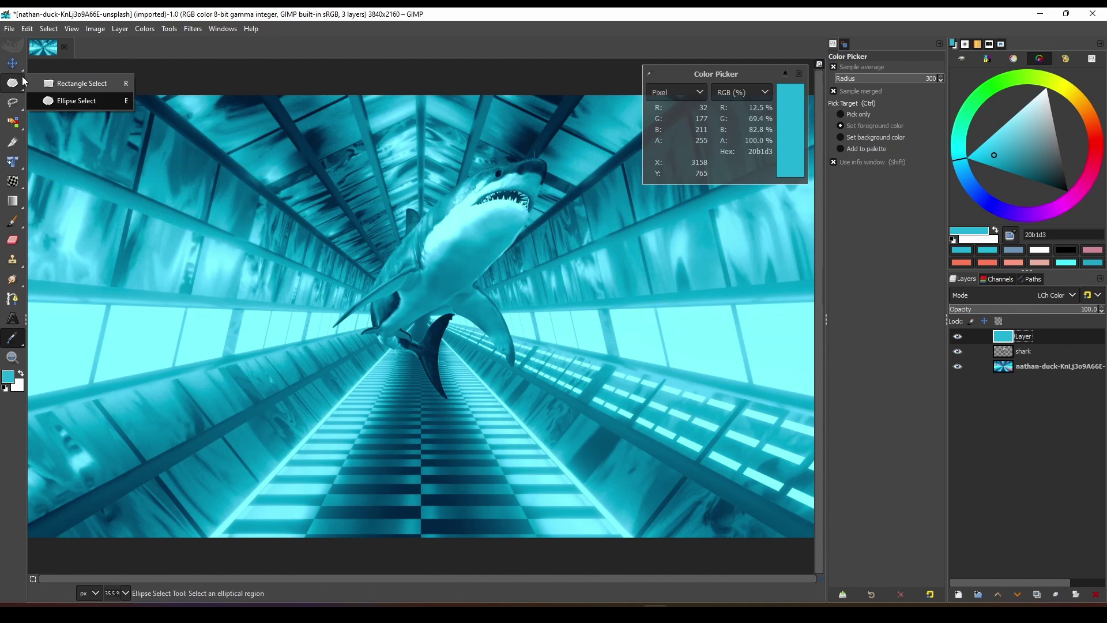
click(12, 62)
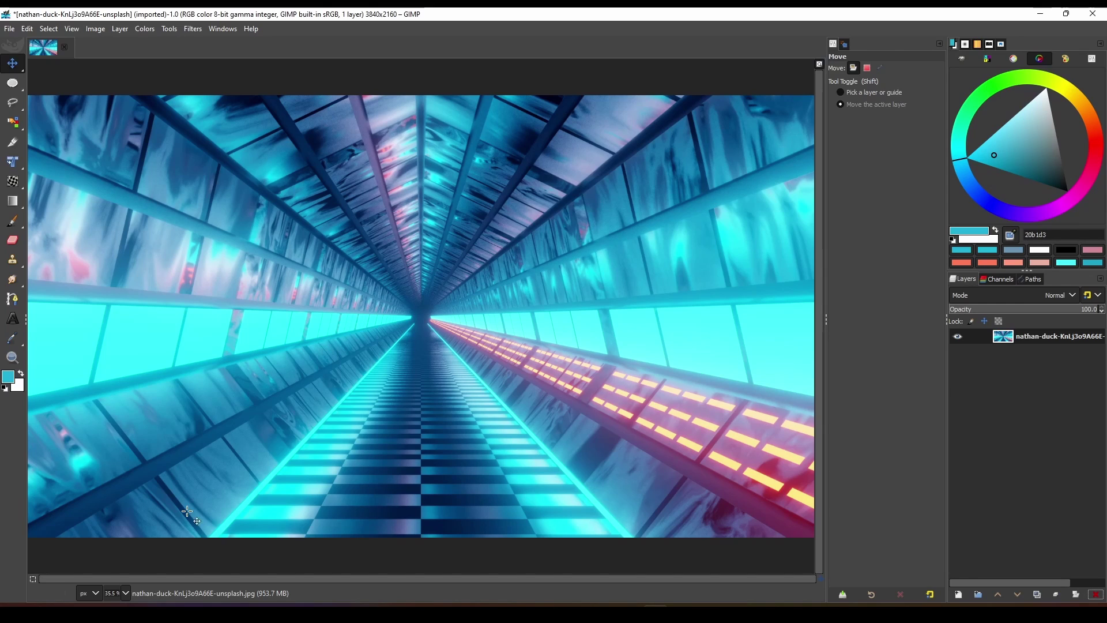
click(958, 594)
click(1012, 587)
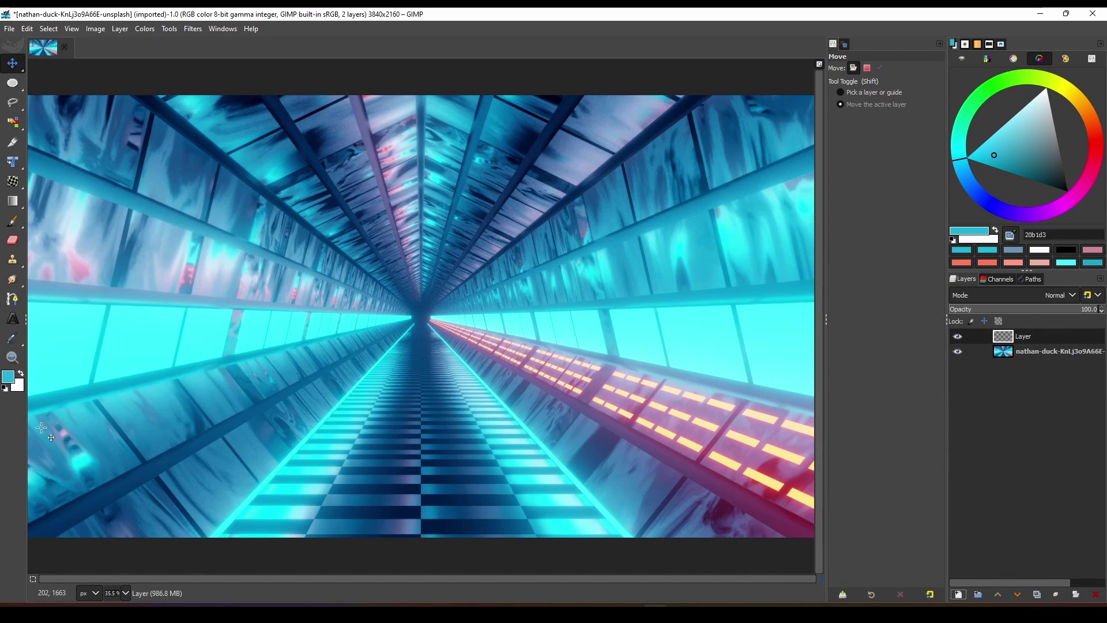
click(21, 374)
drag(10, 379, 457, 314)
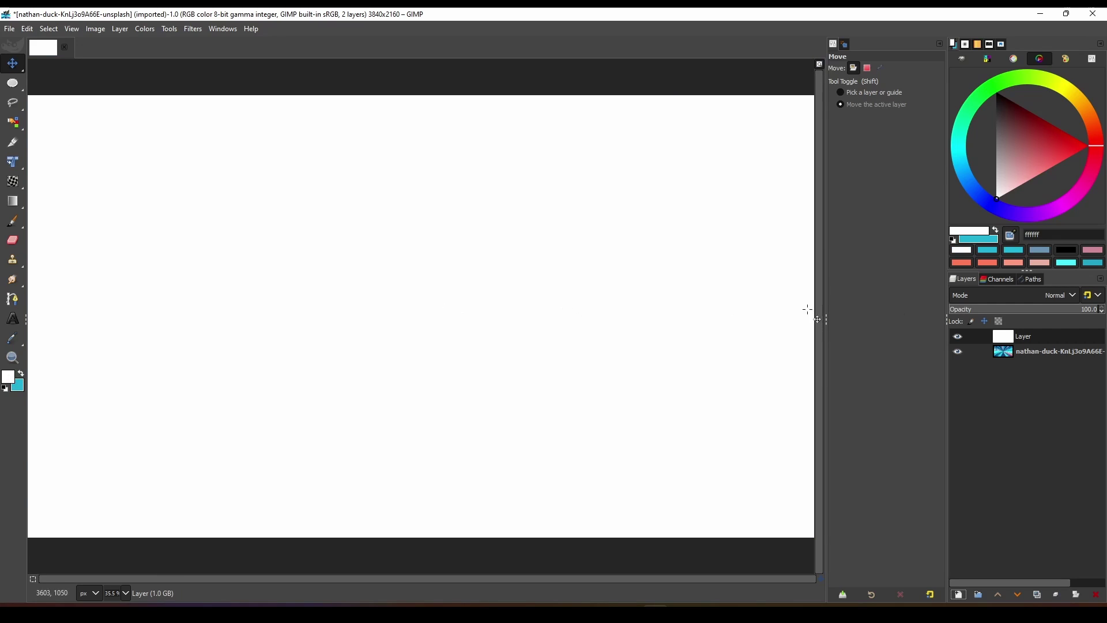
click(1061, 295)
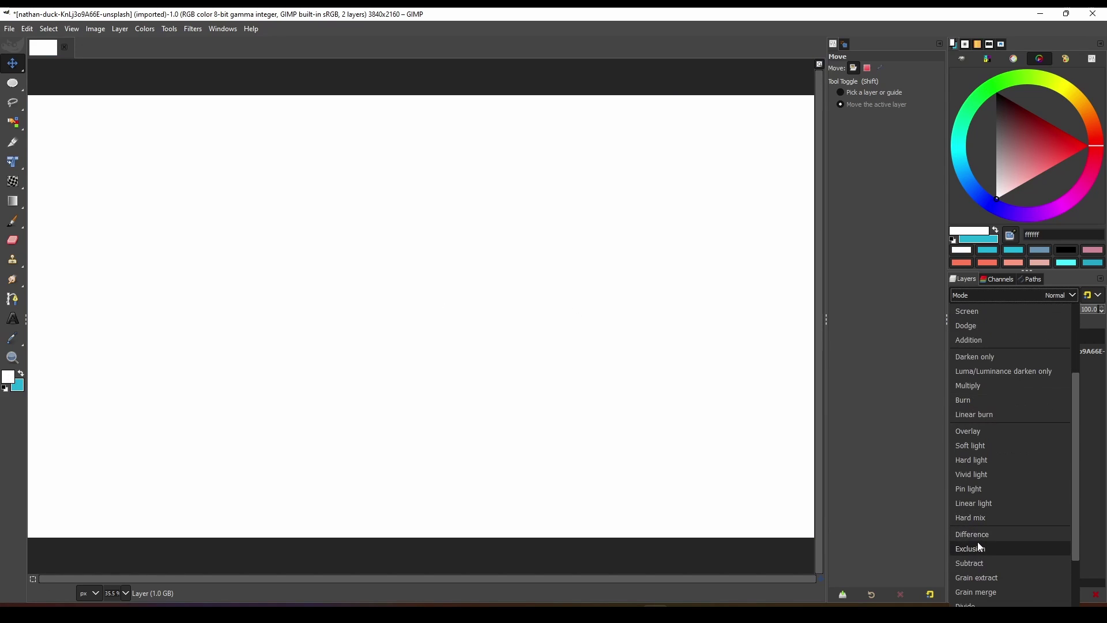
click(982, 532)
click(960, 338)
click(958, 337)
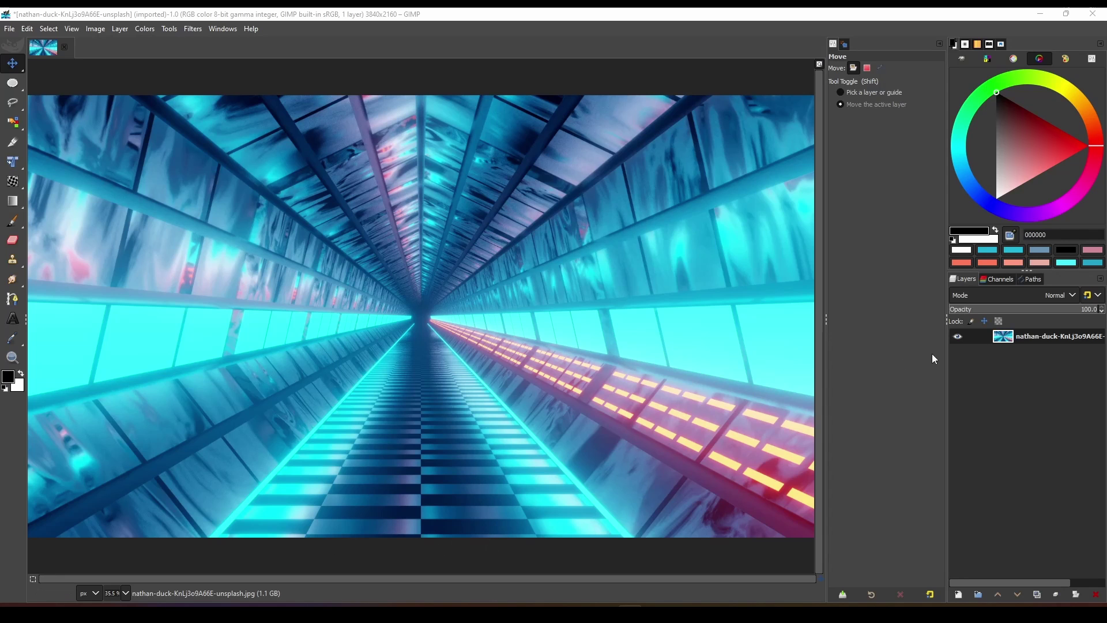
Add a new black-filled layer above the photo in LCh Color mode.
click(958, 595)
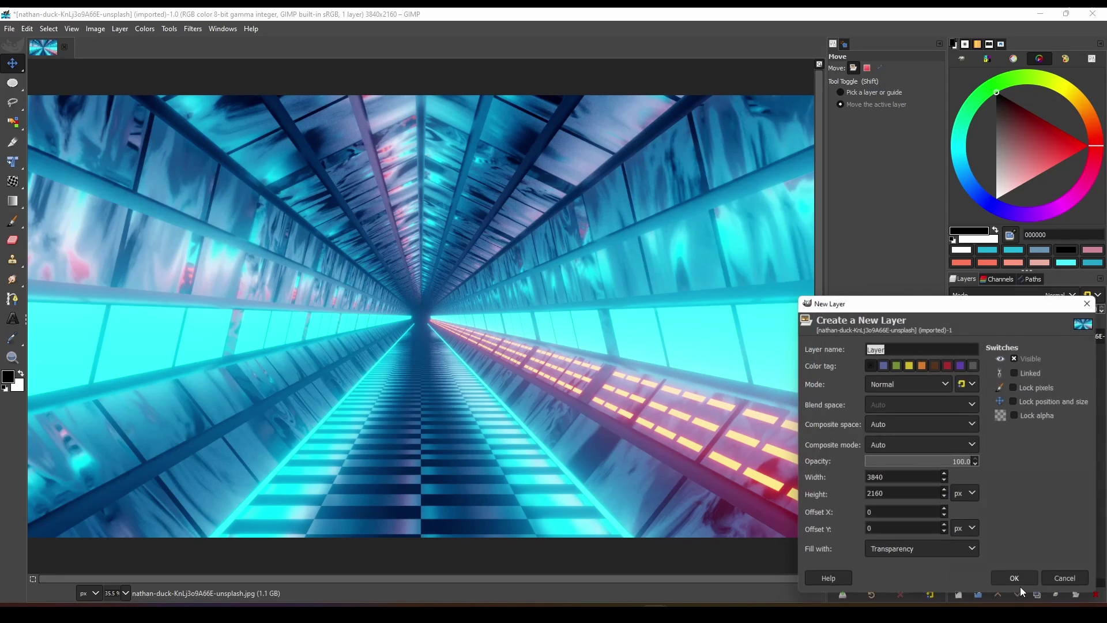
click(1022, 581)
drag(12, 378, 408, 343)
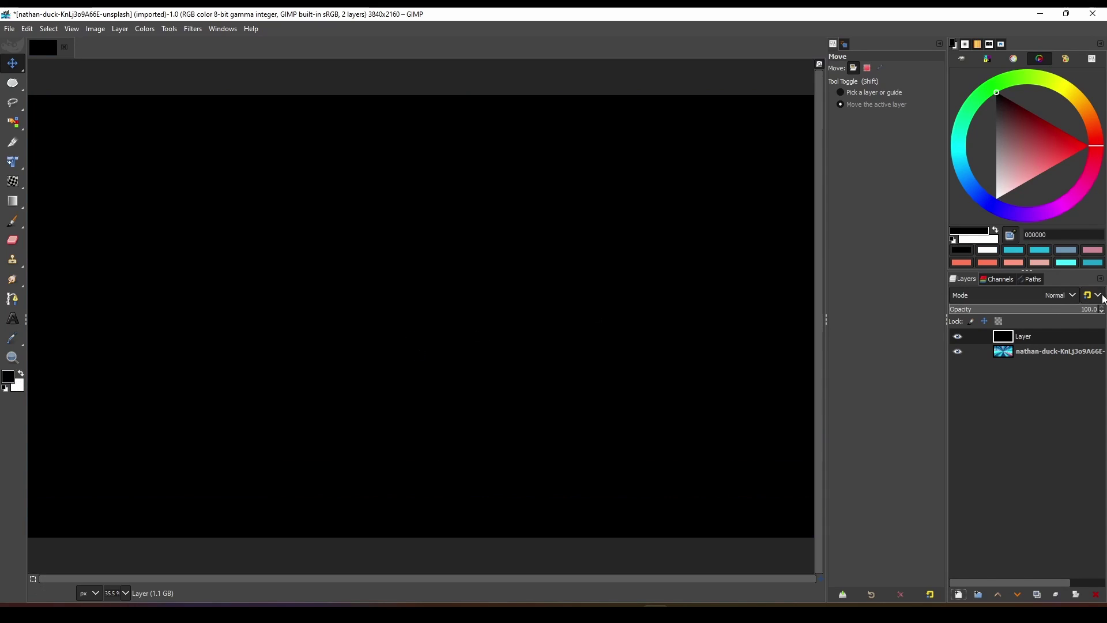
click(1066, 295)
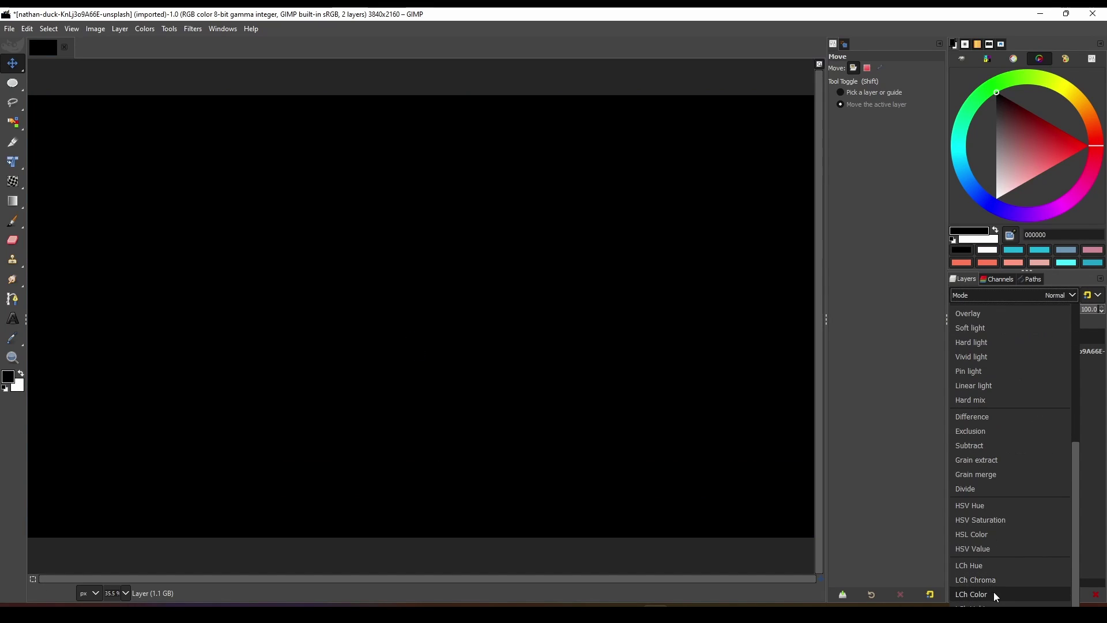
click(1005, 594)
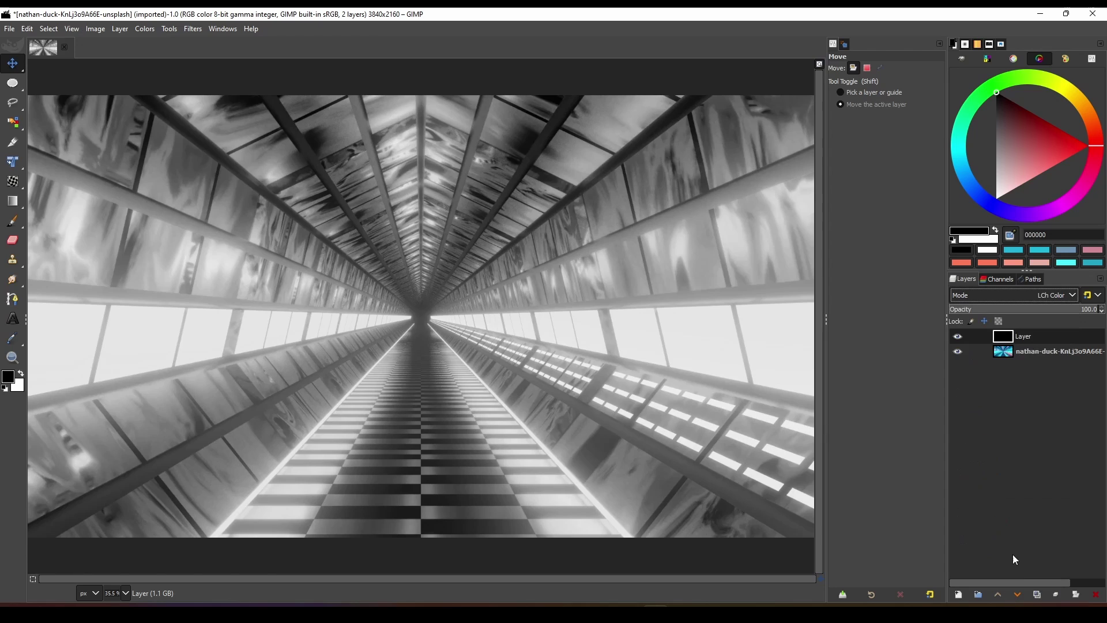
Tune the black LCh Color layer's opacity to about 64.5%, comparing the muted tunnel on and off.
click(958, 337)
click(958, 337)
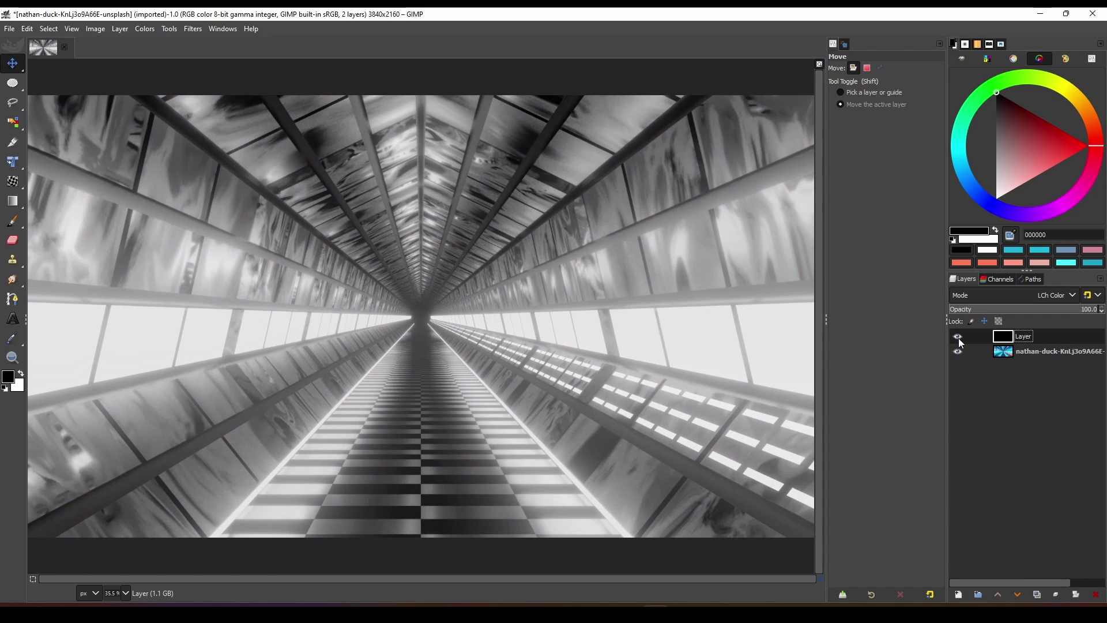
click(1021, 337)
drag(1041, 314, 1003, 312)
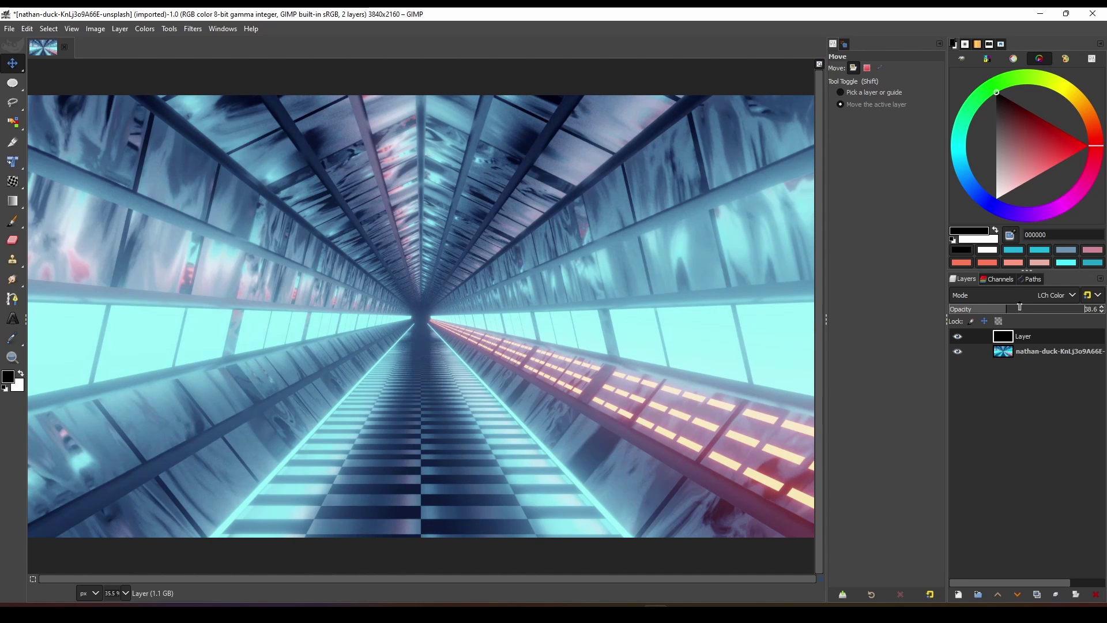
click(958, 335)
click(959, 336)
click(958, 336)
click(958, 336)
drag(1031, 309, 1047, 312)
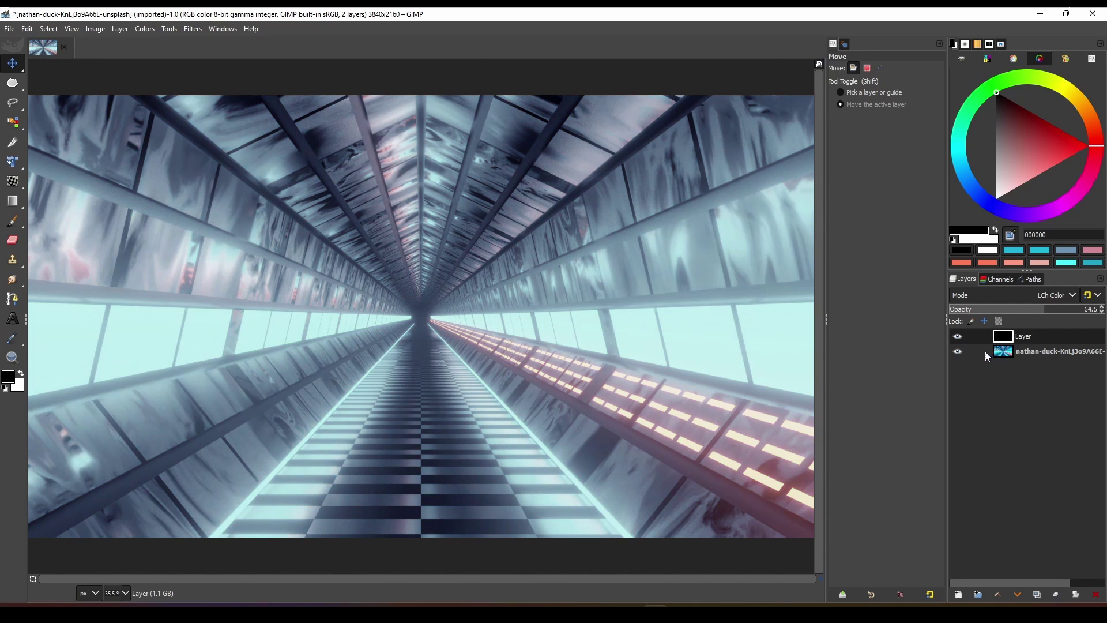
click(960, 336)
click(959, 337)
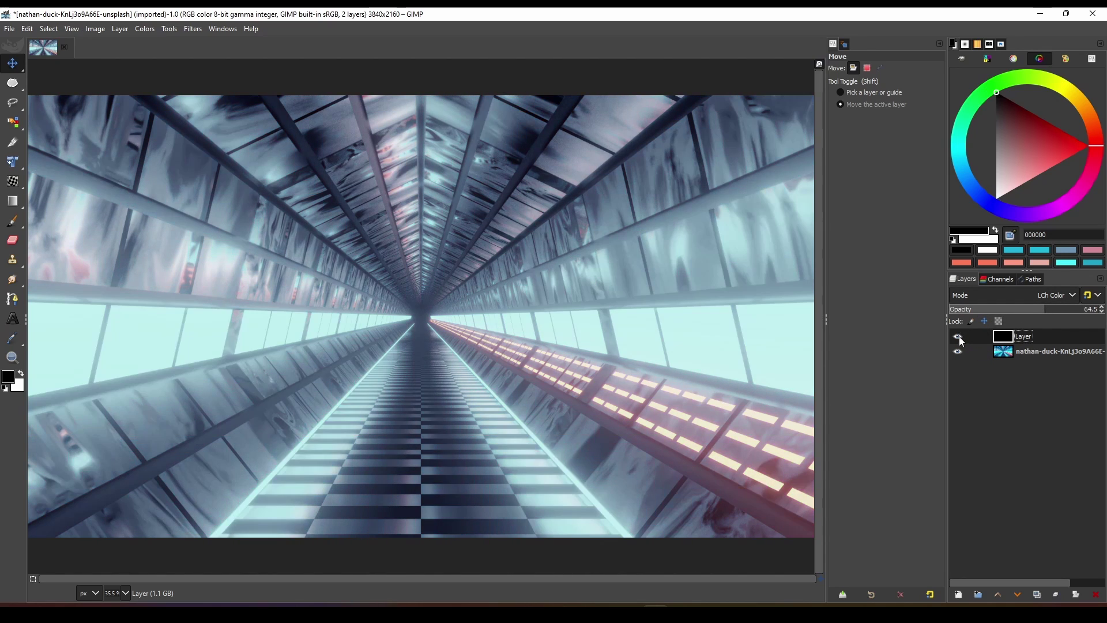
click(959, 337)
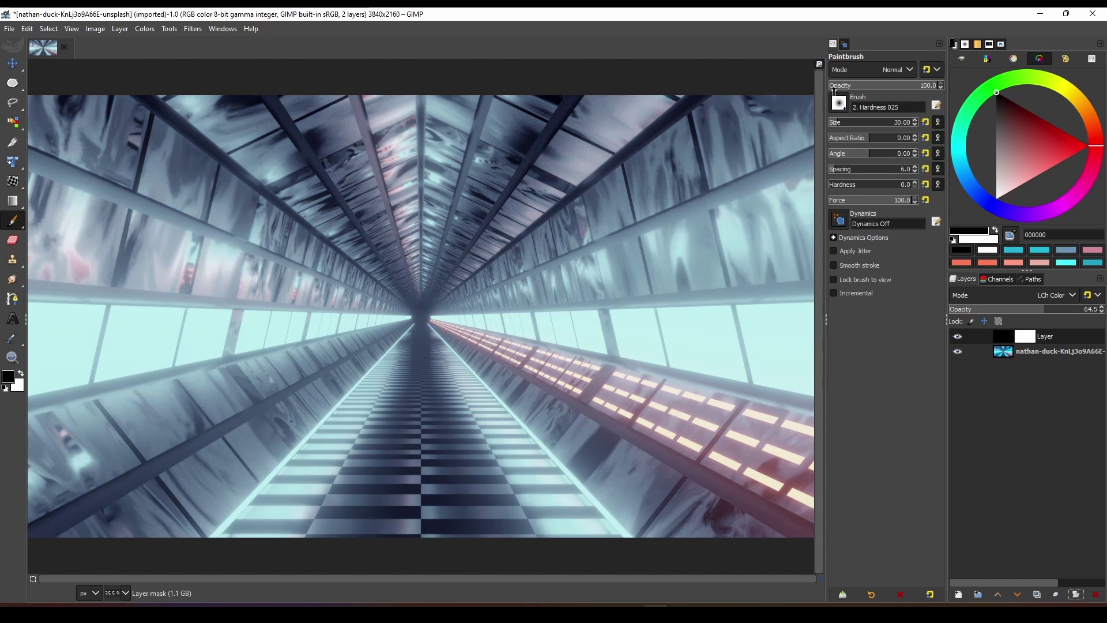
Paint black on the mask over the left and right window strips to restore their cyan.
mouse_move(171, 350)
mouse_down()
mouse_move(346, 323)
mouse_move(196, 358)
mouse_up()
scroll(198, 357, down, 1)
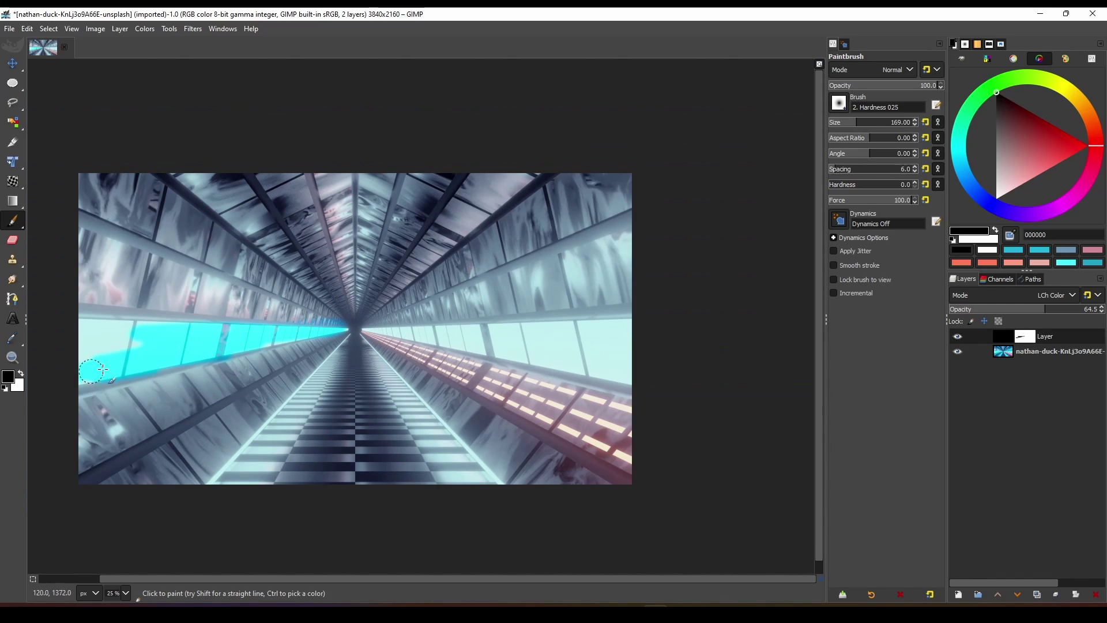
drag(144, 328, 71, 332)
mouse_move(611, 330)
mouse_down()
mouse_move(583, 330)
mouse_move(611, 352)
mouse_move(503, 334)
mouse_up()
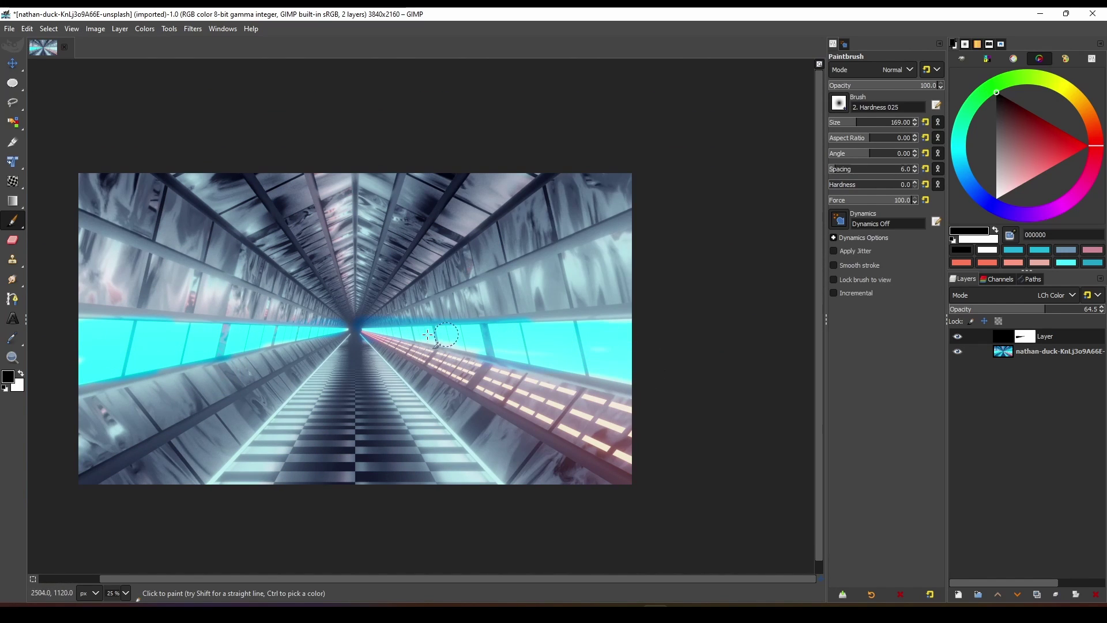
key(x)
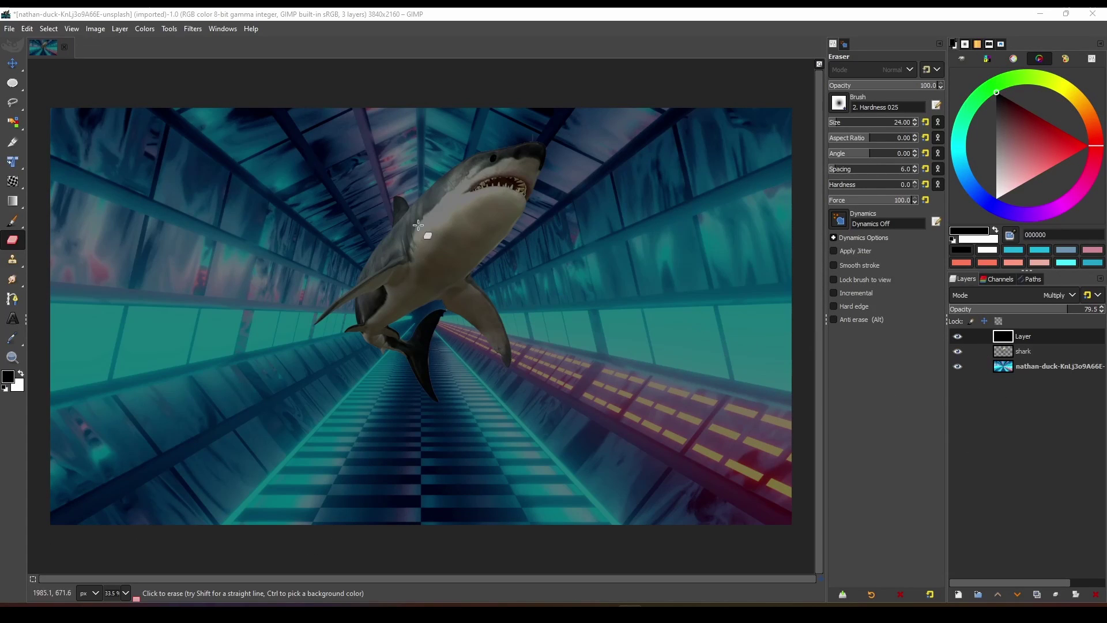
Create a layer group holding the shark and its Multiply shading layer.
key(m)
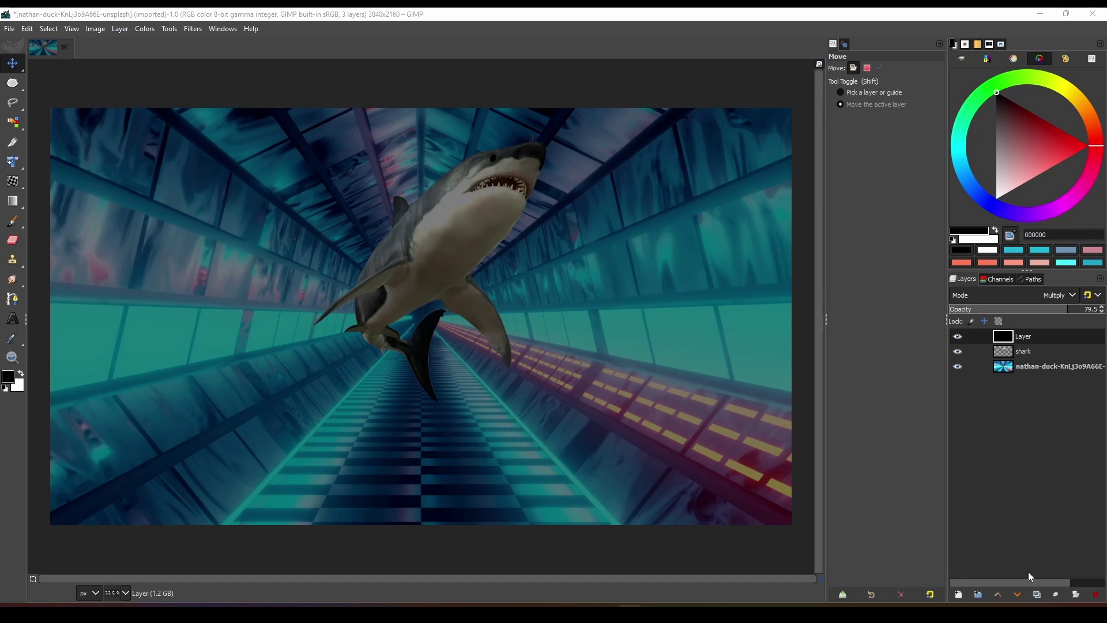
click(976, 595)
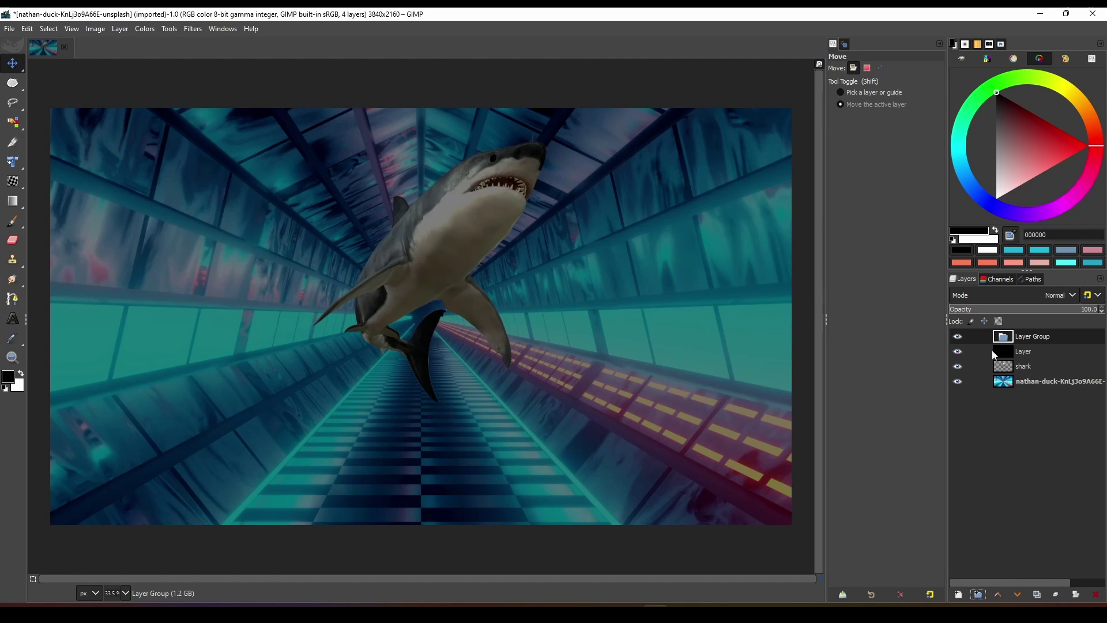
drag(1001, 347, 1015, 369)
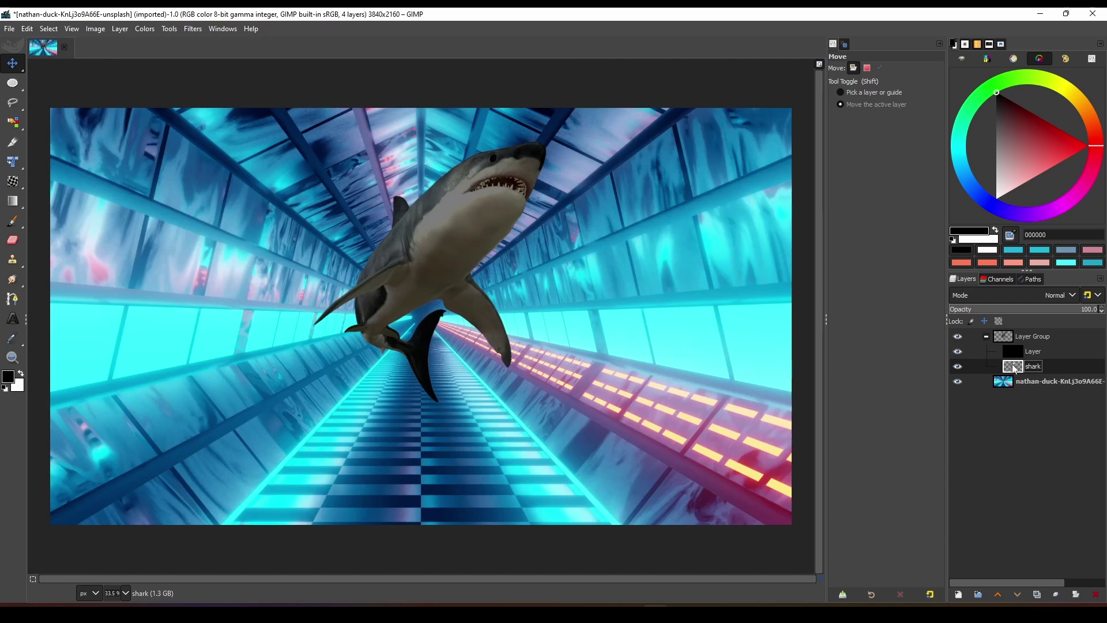
click(959, 351)
click(959, 351)
Lower the shading layer to 57.6% opacity and add a new layer inside the group.
click(1052, 351)
mouse_move(1053, 313)
mouse_down()
mouse_move(1026, 313)
mouse_move(1051, 313)
mouse_up()
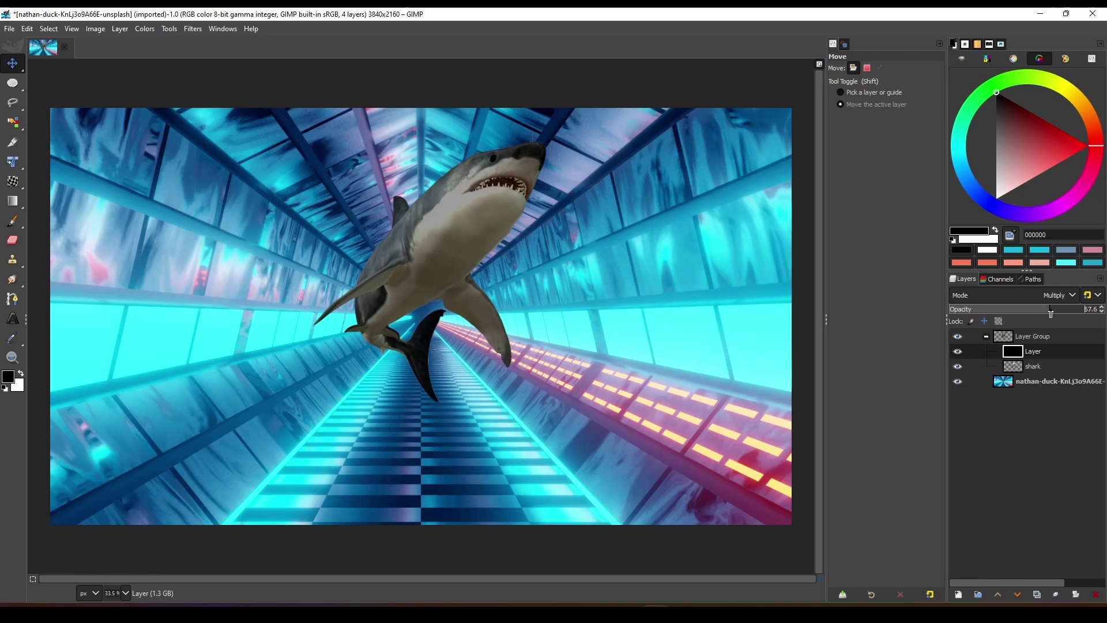
click(964, 594)
click(1010, 584)
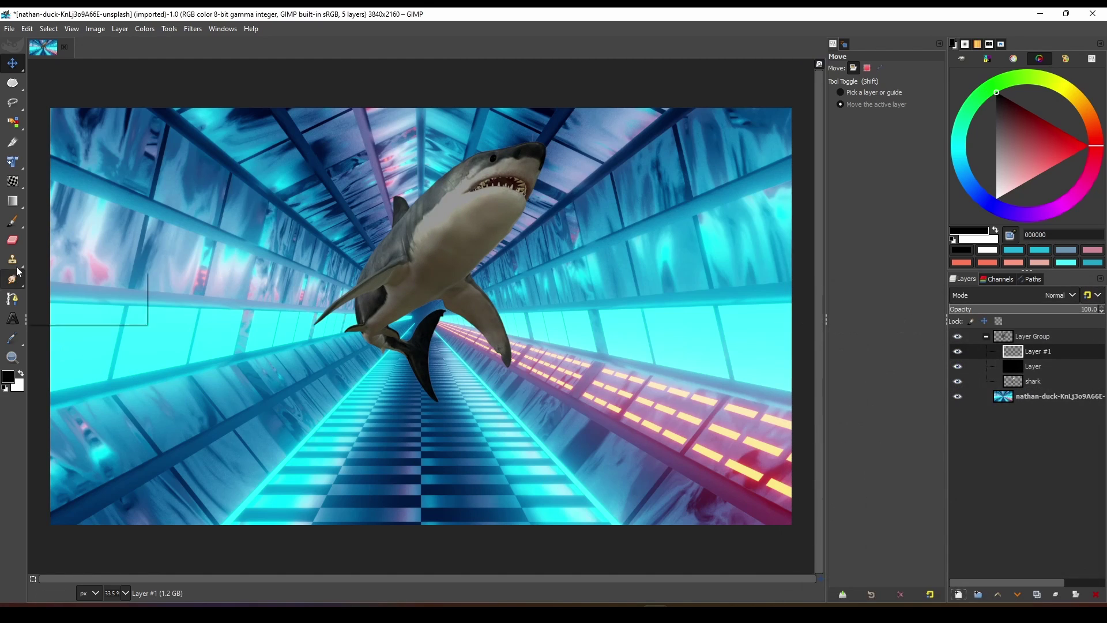
Sample cyan 31d3e7 from the tunnel windows as the foreground colour.
click(12, 220)
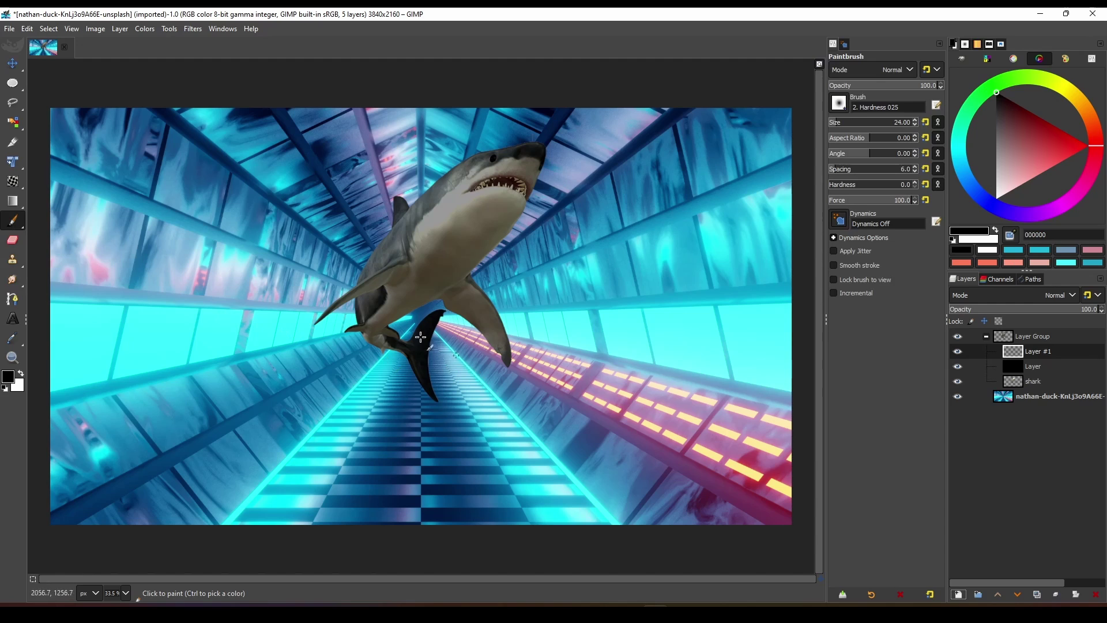
click(12, 338)
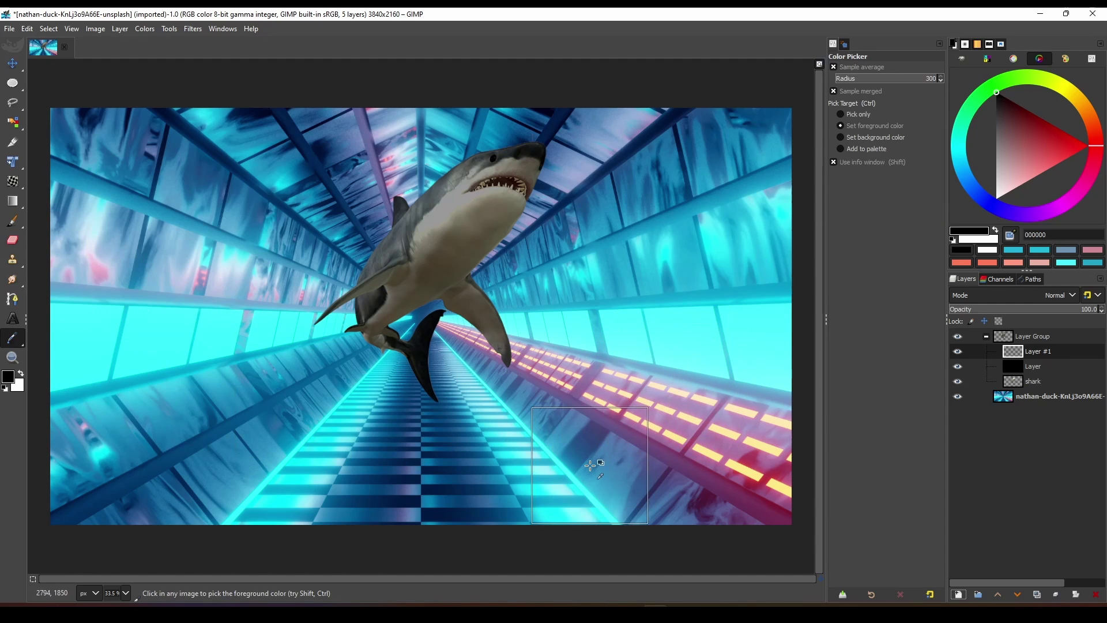
click(670, 343)
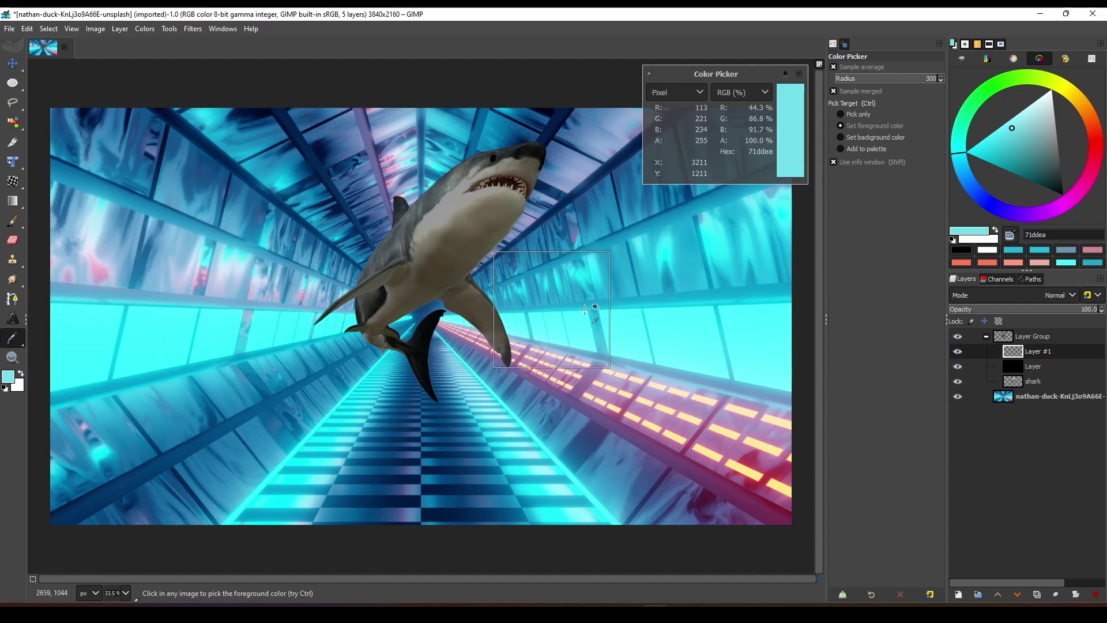
click(676, 287)
Fill the layer with the cyan in LCh Color mode above the shading, then add a highlight layer.
key(ctrl+comma)
click(962, 295)
click(980, 564)
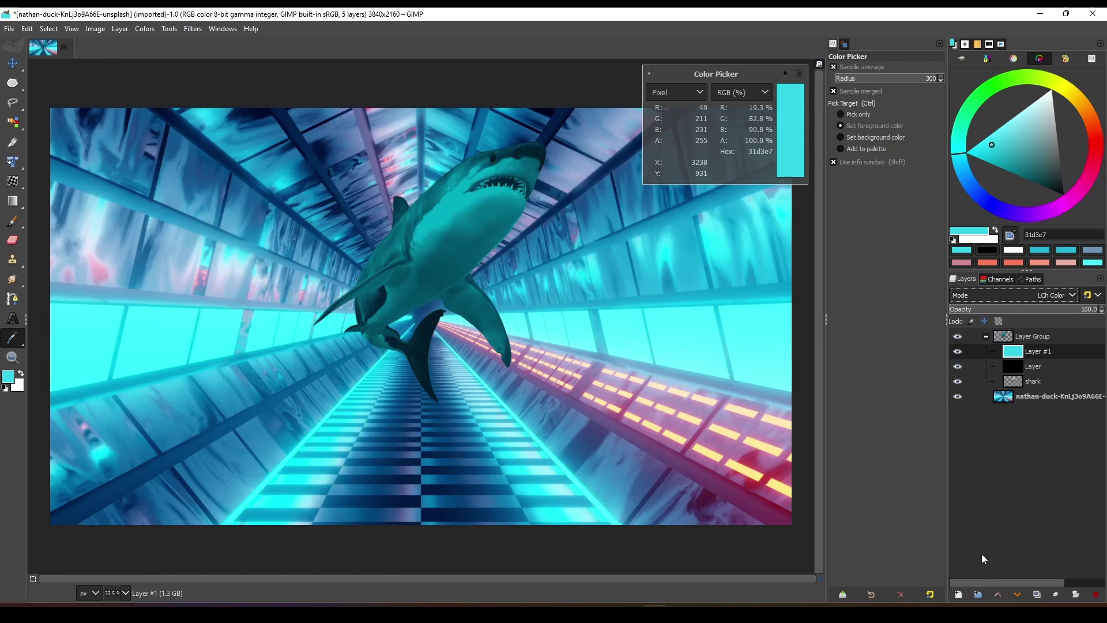
drag(980, 354, 1005, 312)
click(1051, 310)
key(shift+ctrl+n)
Set the new layer to Dodge mode and zoom to 100%, with Paintbrush opacity 28.6 and force 11.
click(354, 317)
key(p)
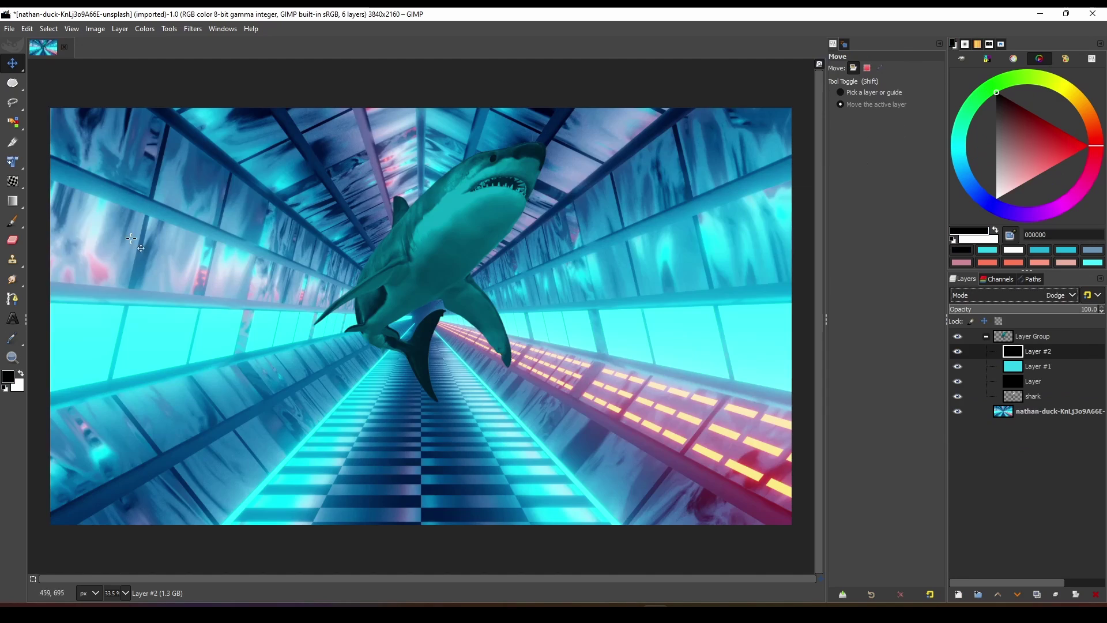
key(1)
click(861, 85)
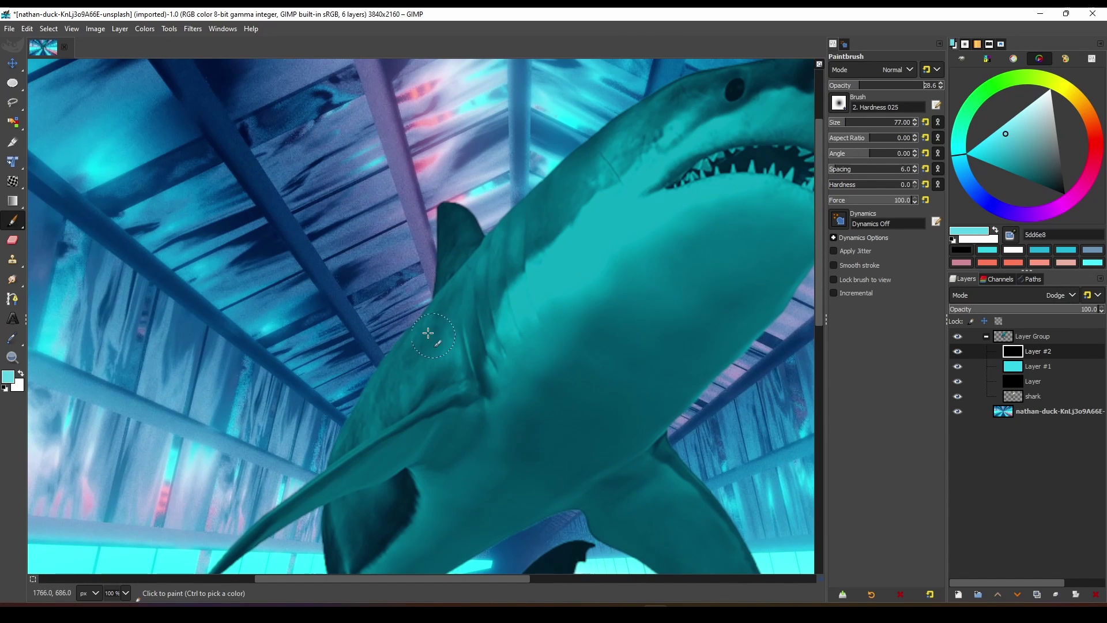
click(837, 201)
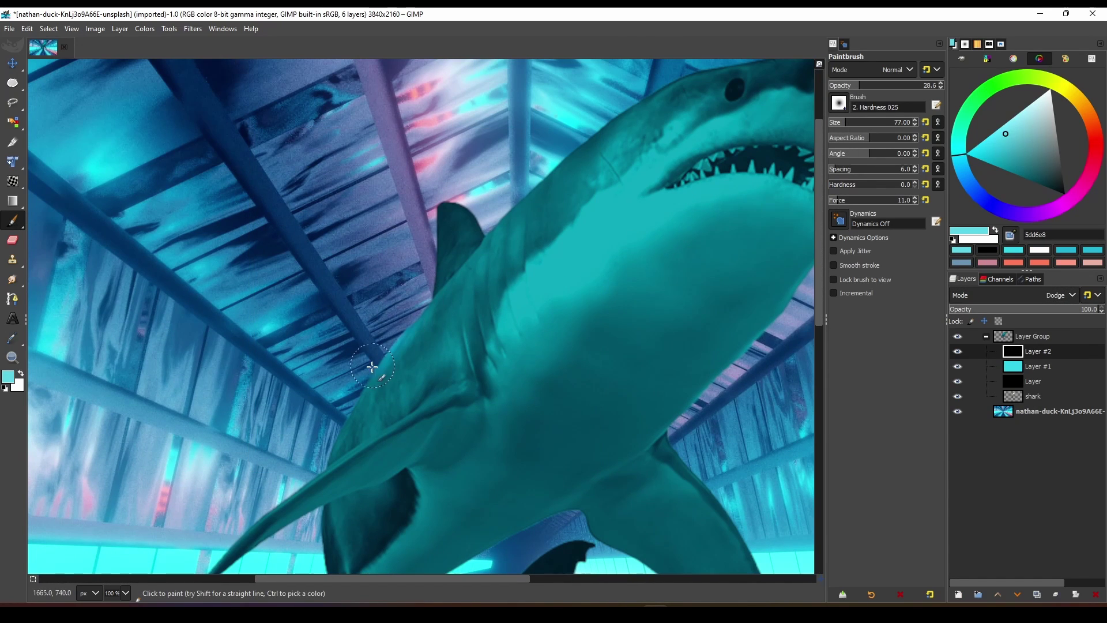
Paint soft cyan 5dd6e8 highlight strokes along the shark's back on the Dodge layer.
scroll(323, 453, up, 5)
scroll(322, 452, right, 4)
mouse_move(306, 451)
mouse_down()
mouse_move(424, 346)
mouse_move(478, 315)
mouse_move(663, 270)
mouse_up()
drag(663, 270, 692, 267)
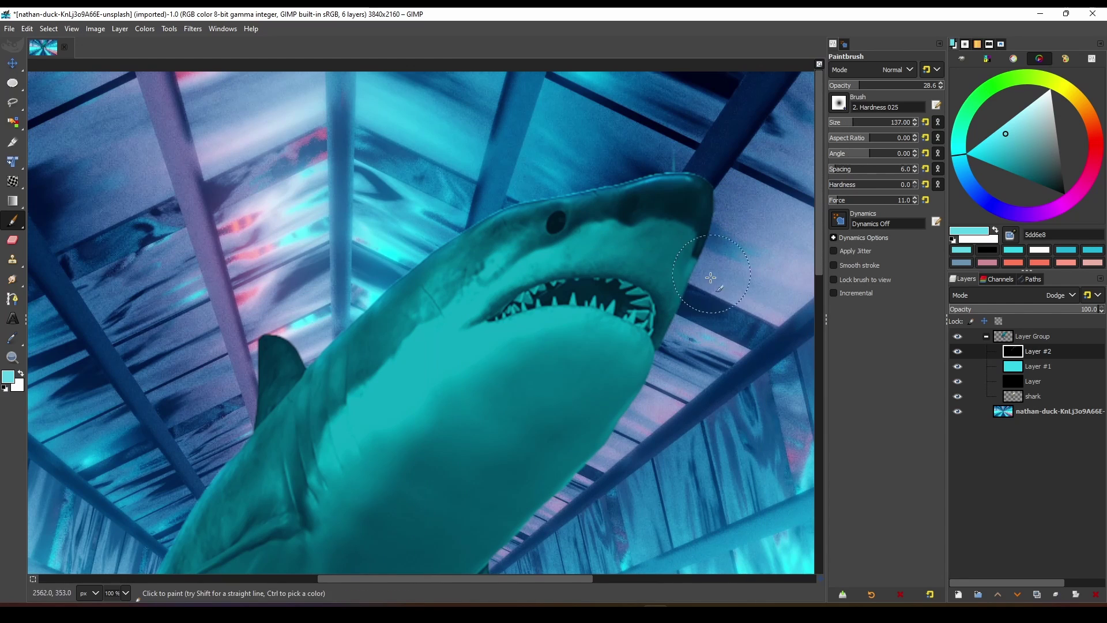
scroll(678, 302, down, 4)
scroll(678, 302, left, 1)
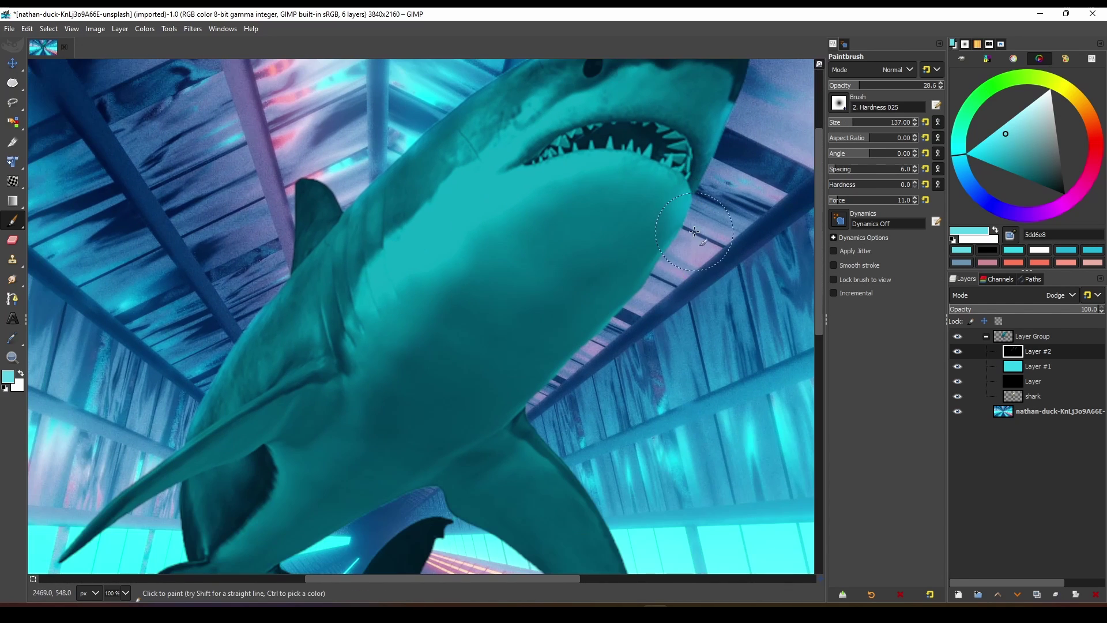